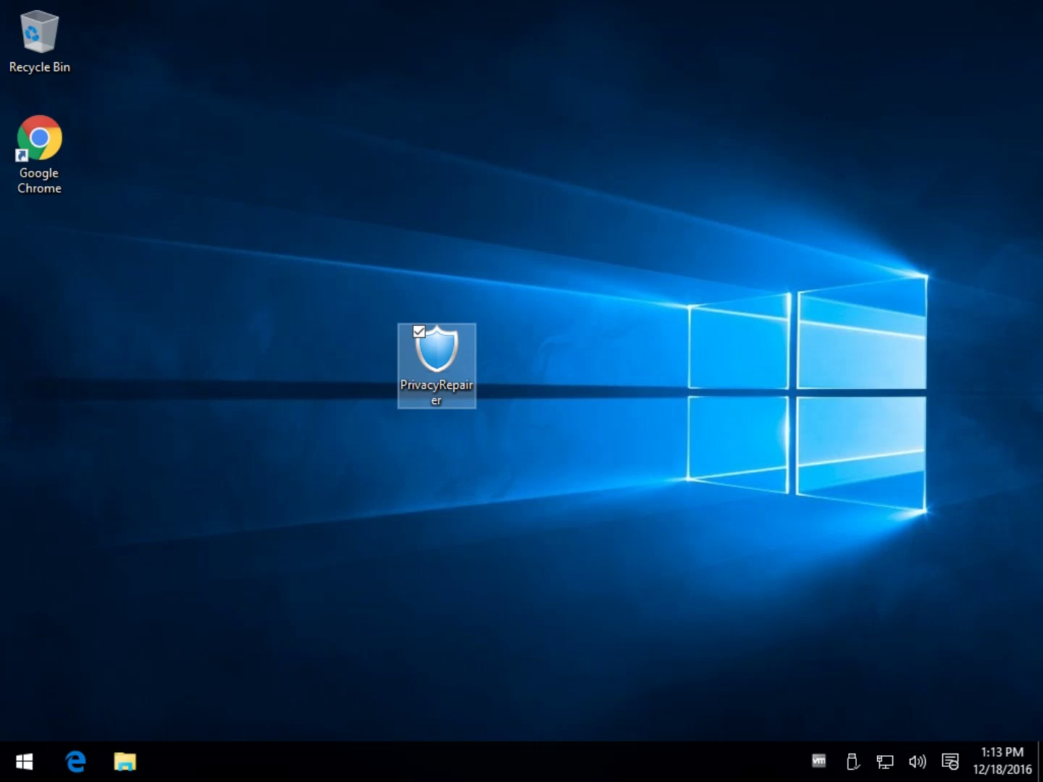
# Launch Privacy Repairer from the desktop icon and accept the license agreement
pyautogui.doubleClick(435, 348)
pyautogui.doubleClick(431, 358)
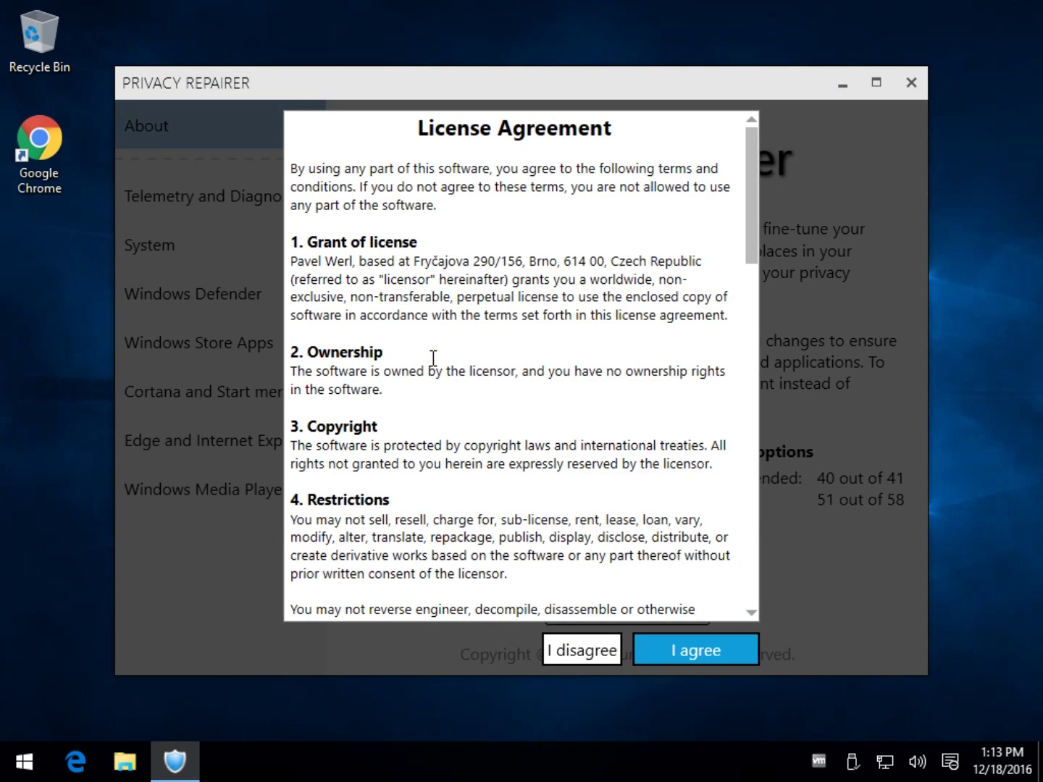
pyautogui.click(676, 650)
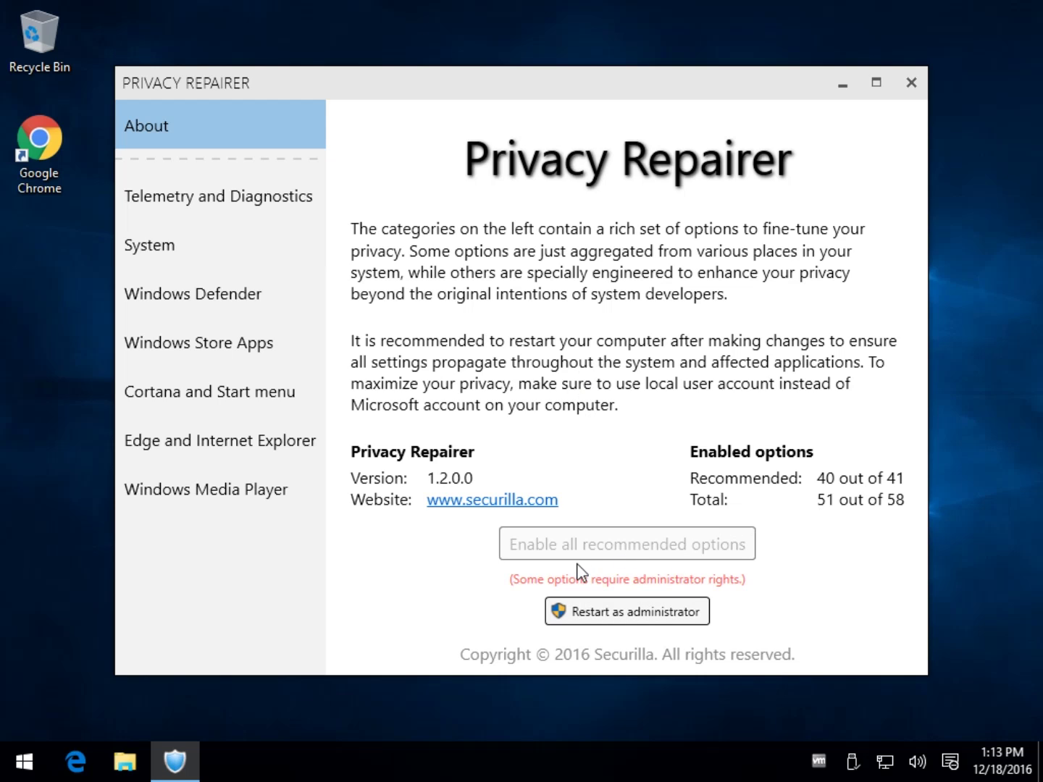
# Look over the Telemetry and Diagnostics options, then return to the About overview
pyautogui.click(609, 543)
pyautogui.click(231, 196)
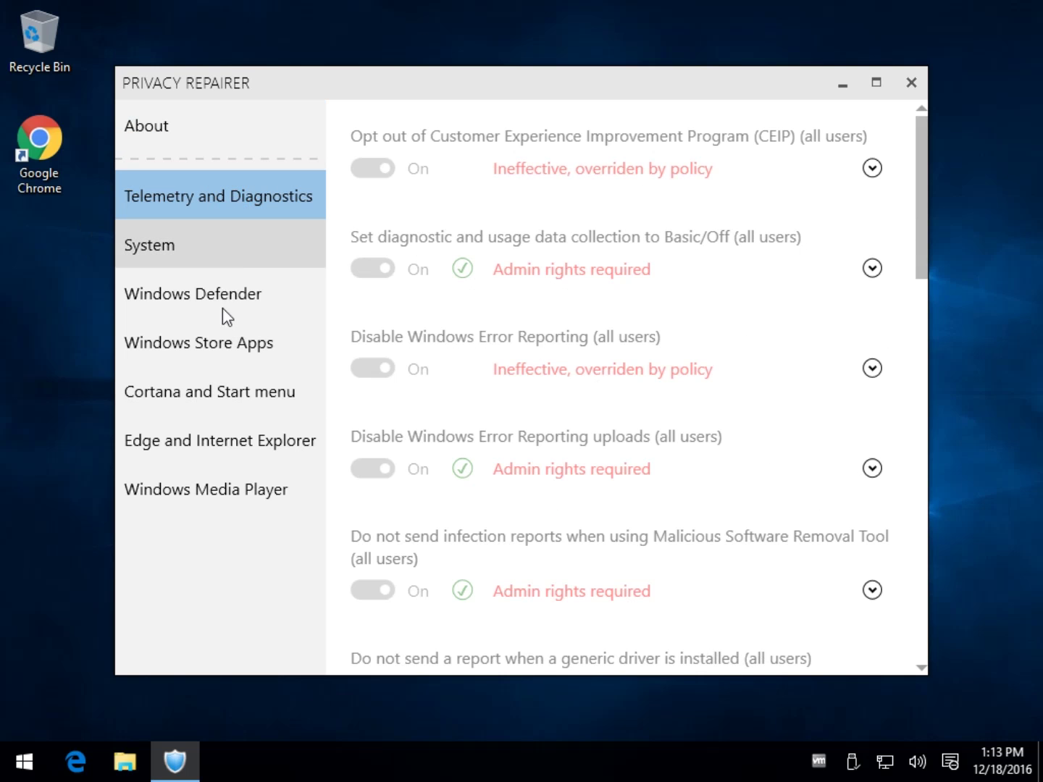
pyautogui.scroll(-3, 554, 384)
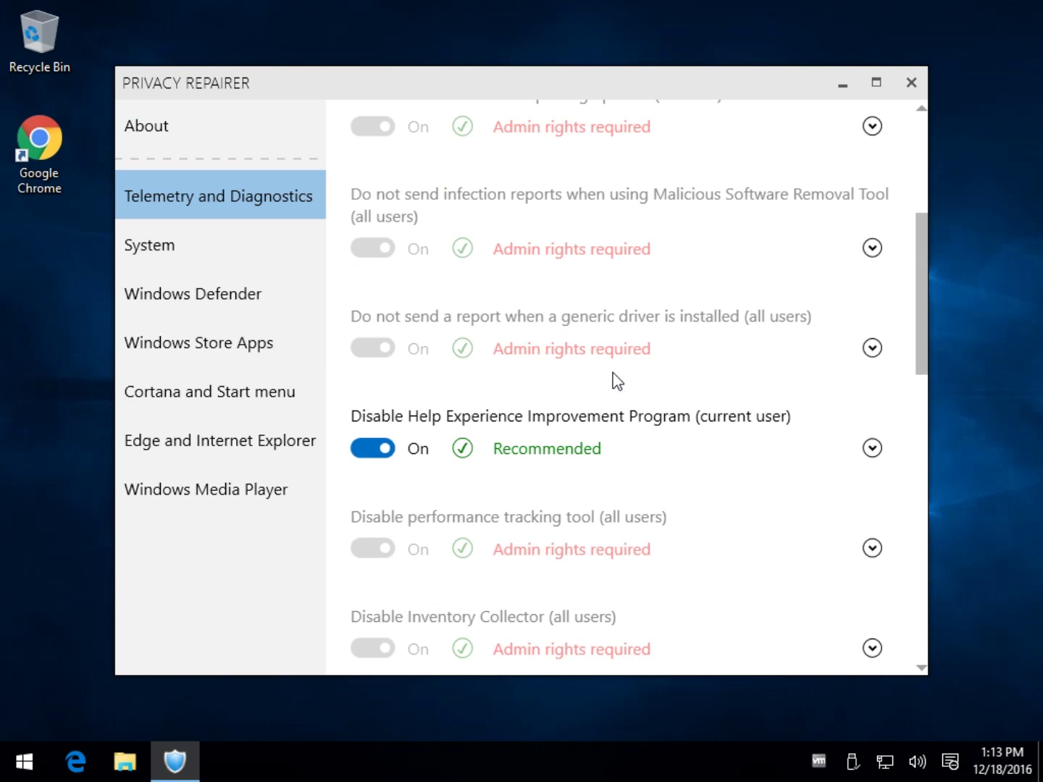
pyautogui.click(214, 132)
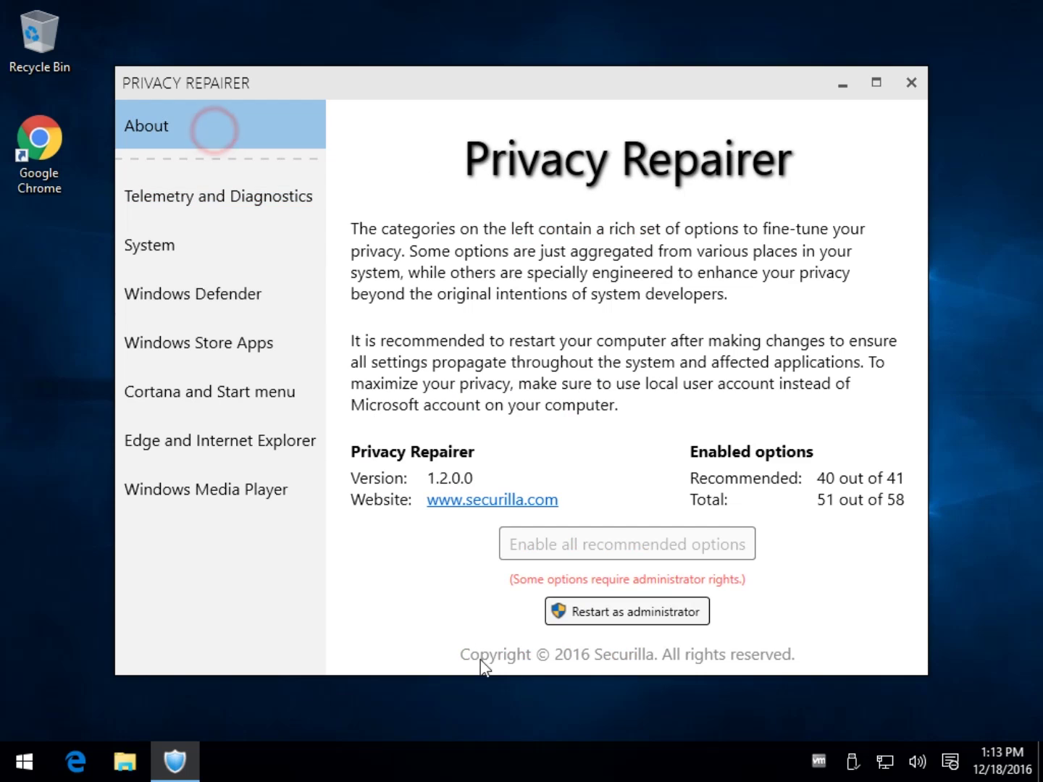
# Relaunch Privacy Repairer as administrator and accept the license agreement again
pyautogui.click(627, 614)
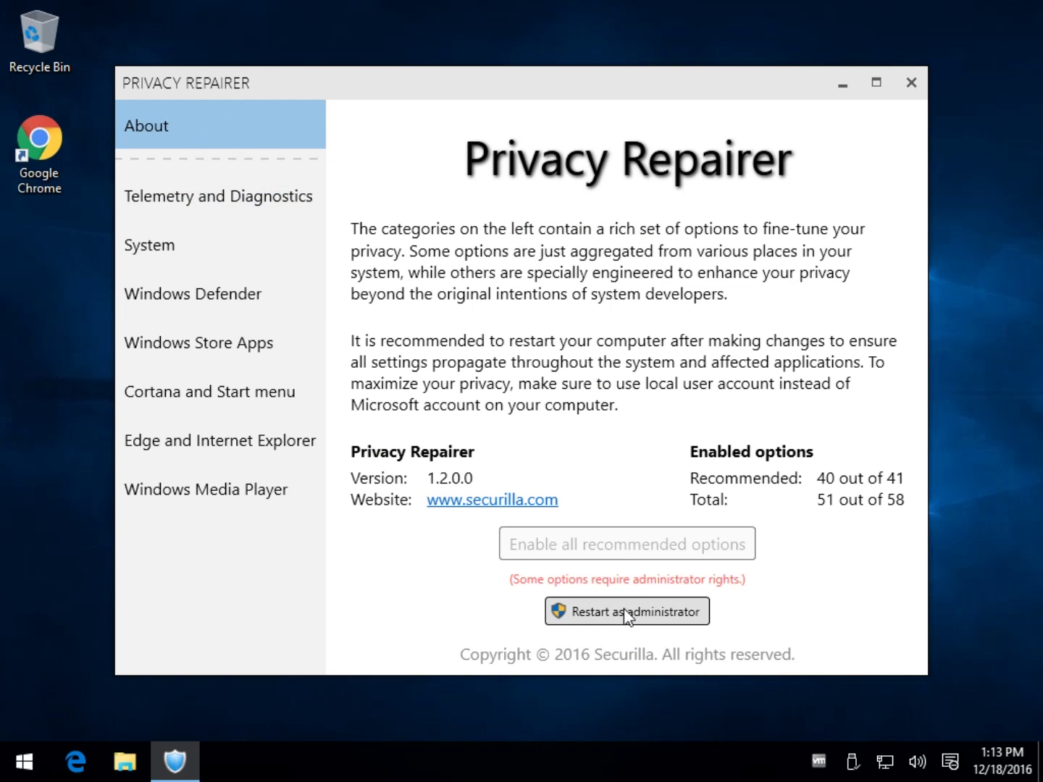
pyautogui.click(911, 82)
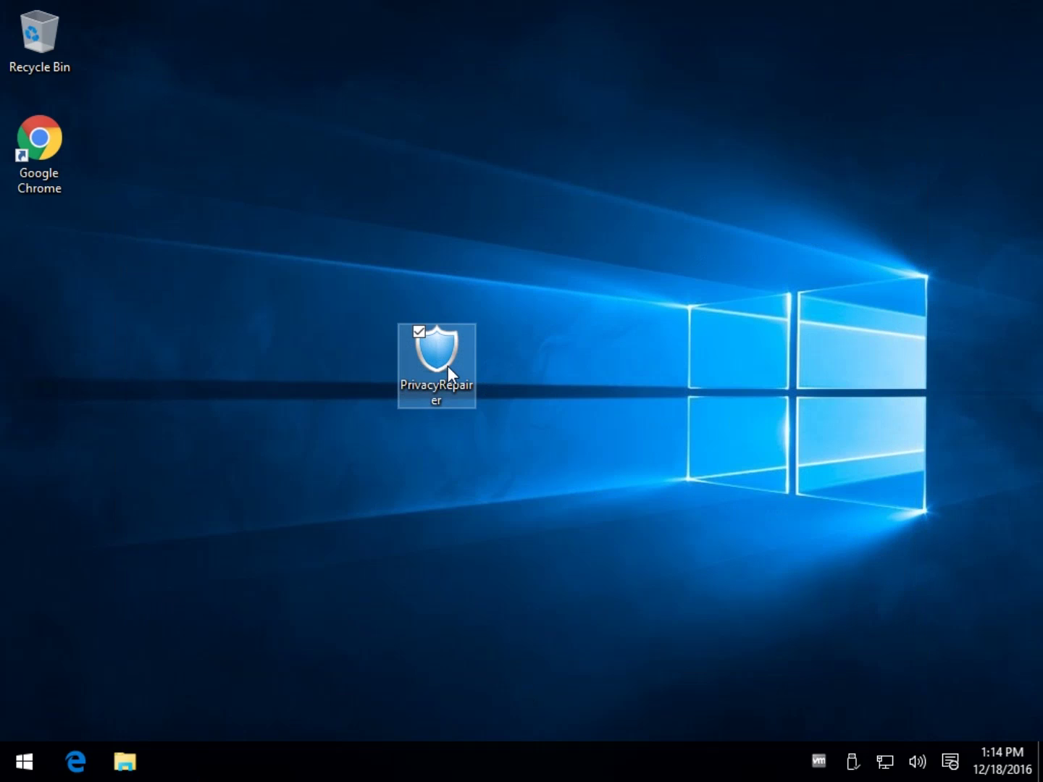
pyautogui.rightClick(431, 349)
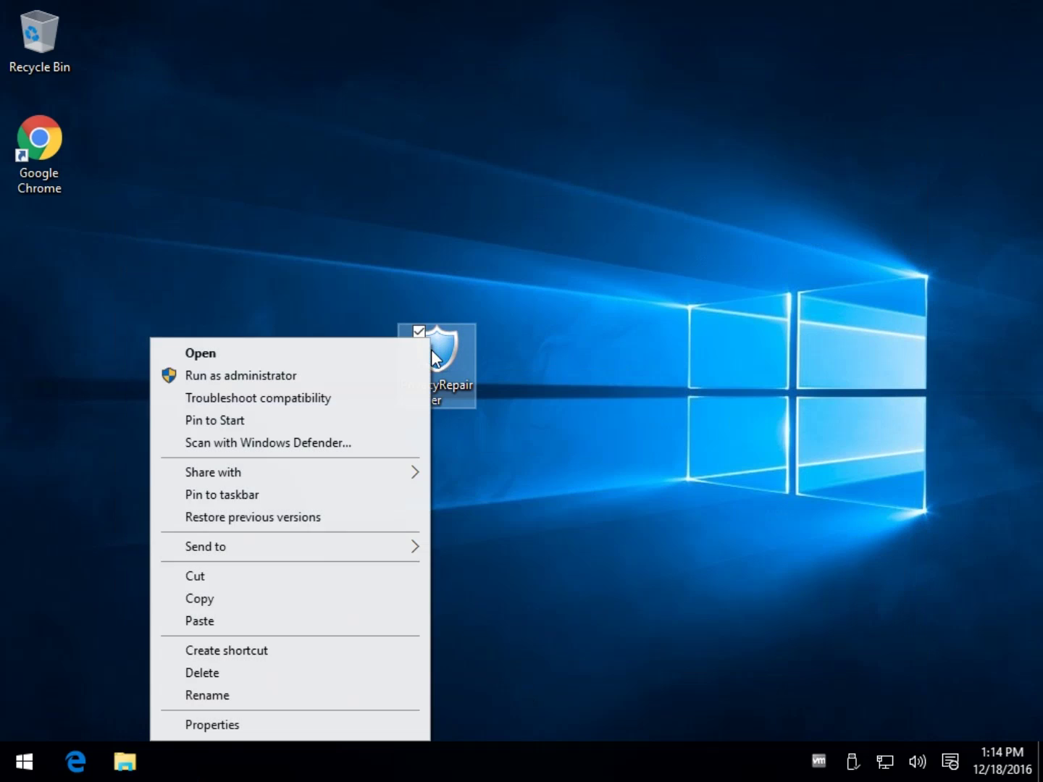
pyautogui.click(333, 376)
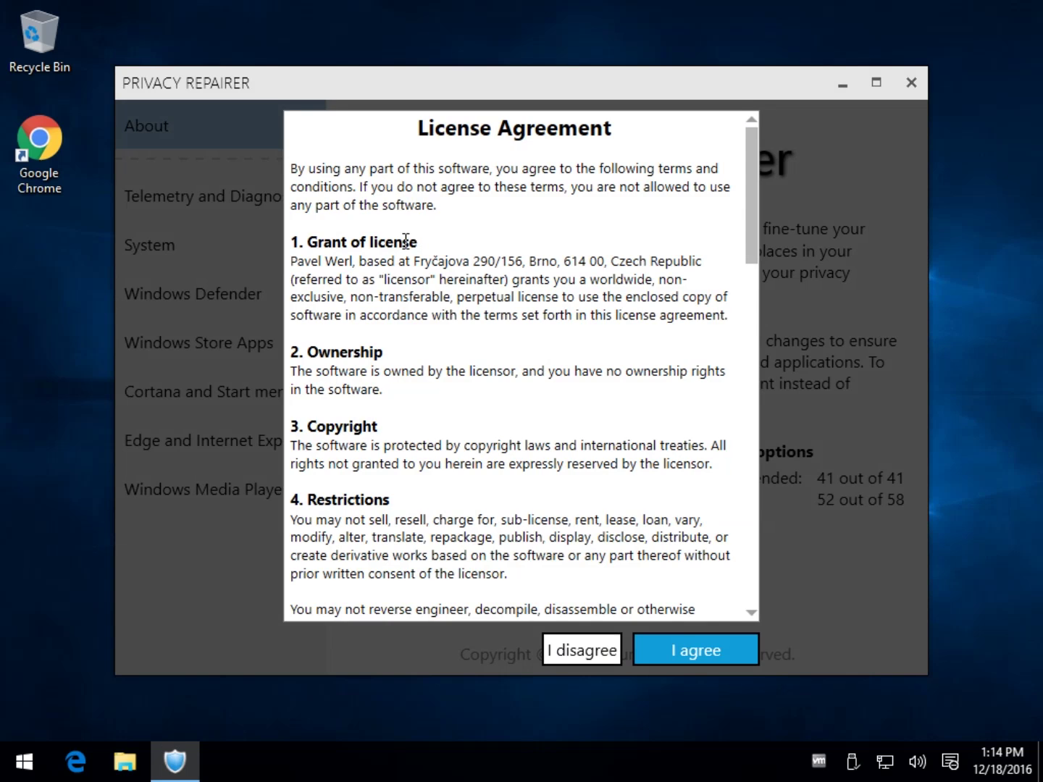
pyautogui.click(688, 647)
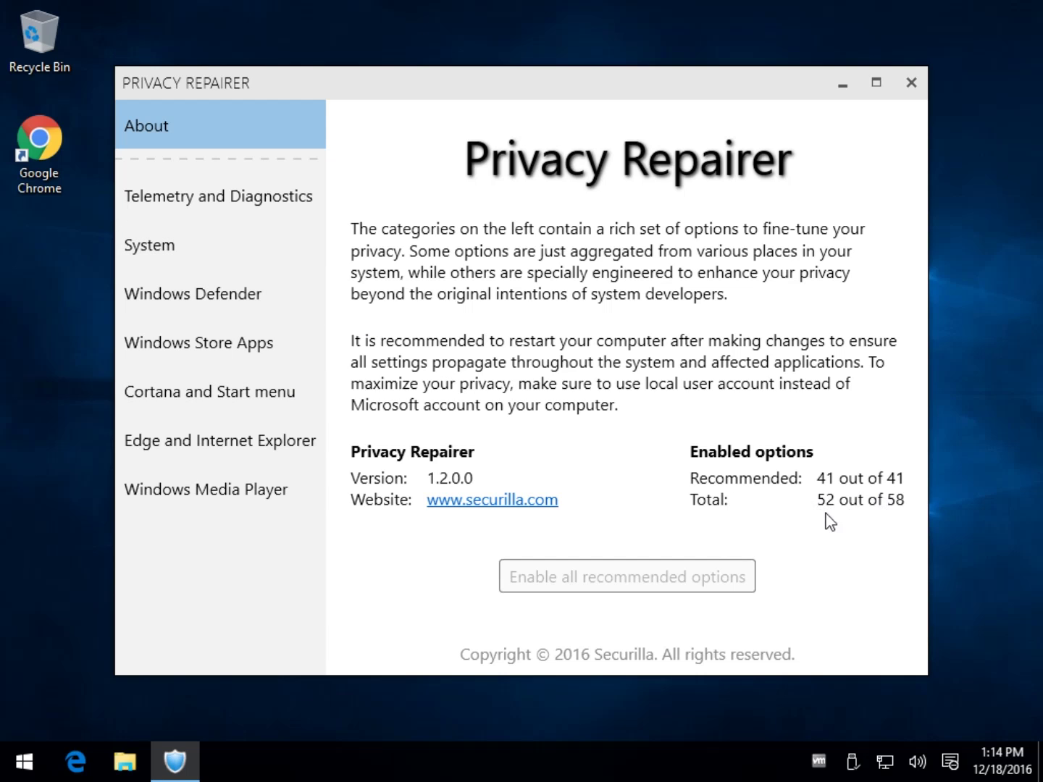
# Scroll through the full Telemetry and Diagnostics option list
pyautogui.click(230, 194)
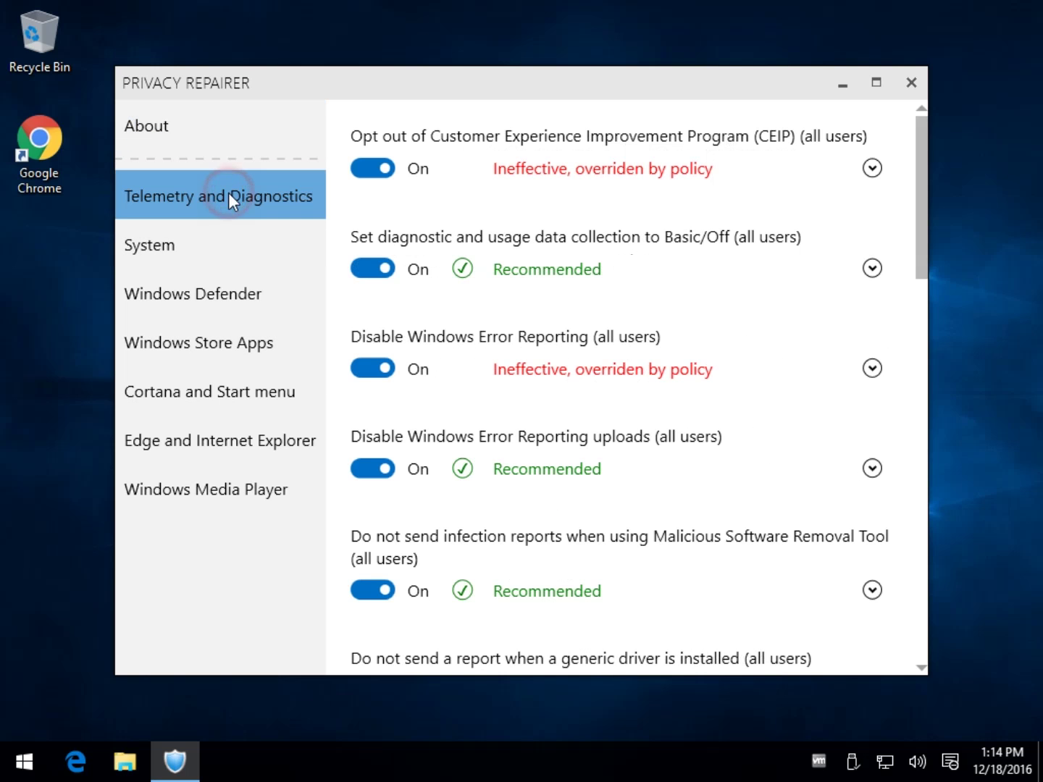
pyautogui.scroll(-6, 588, 375)
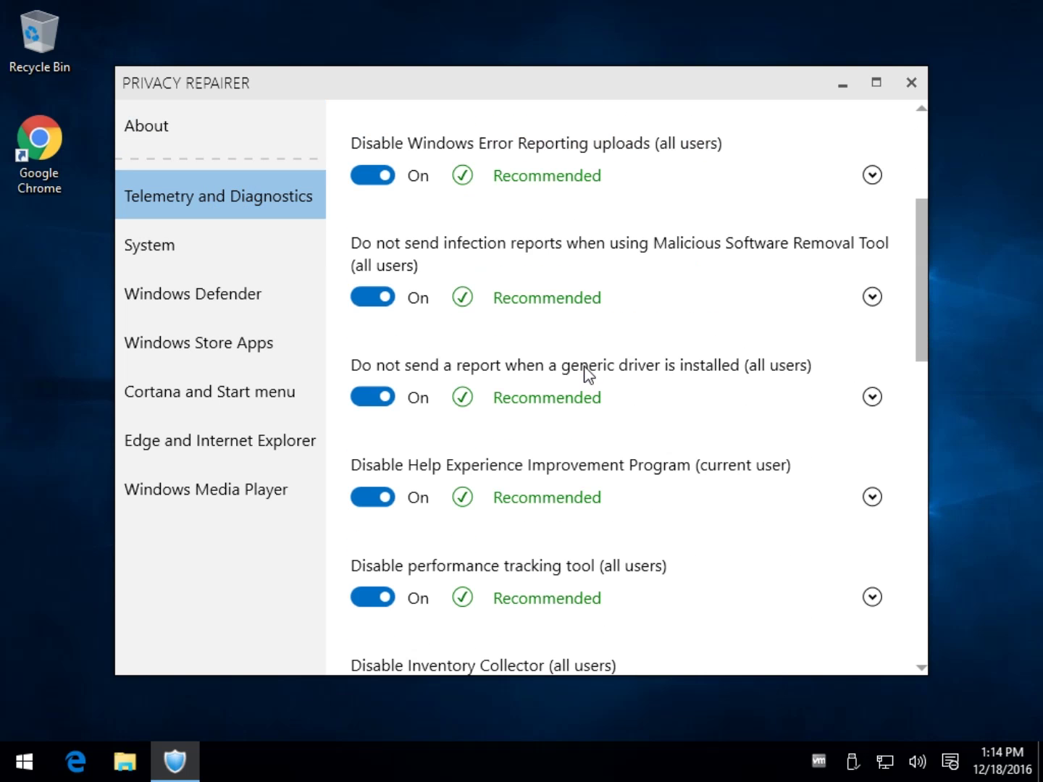
pyautogui.scroll(-10, 590, 374)
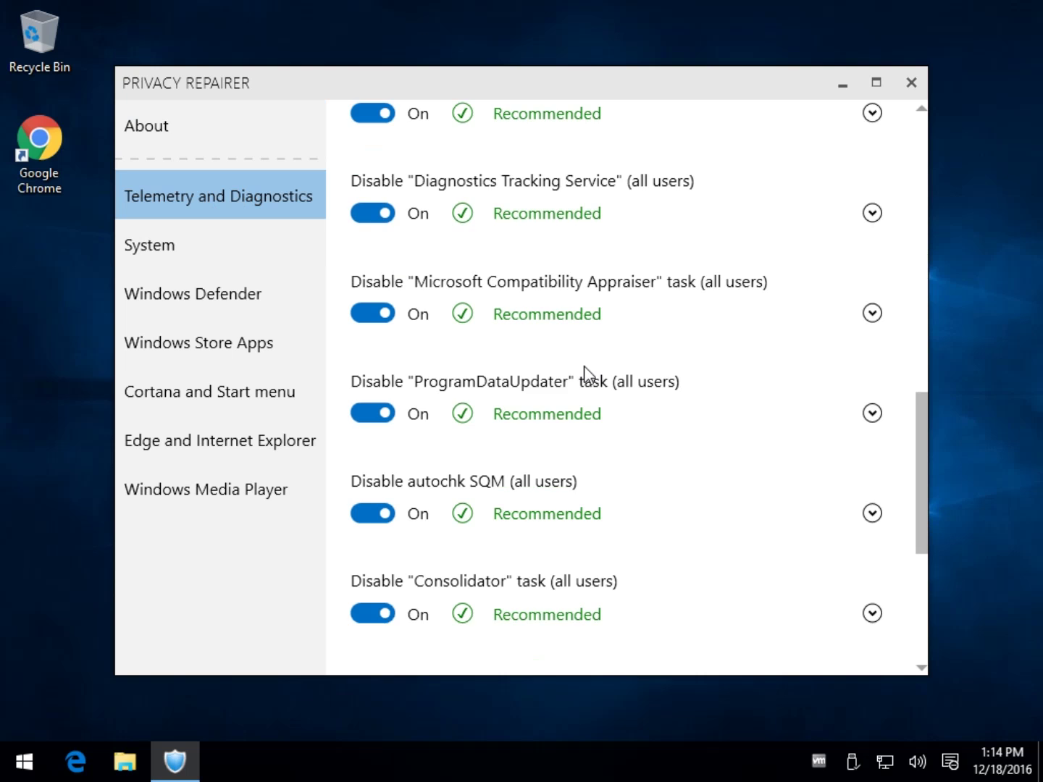
# Review the System options, with a brief look at Windows Defender
pyautogui.click(182, 244)
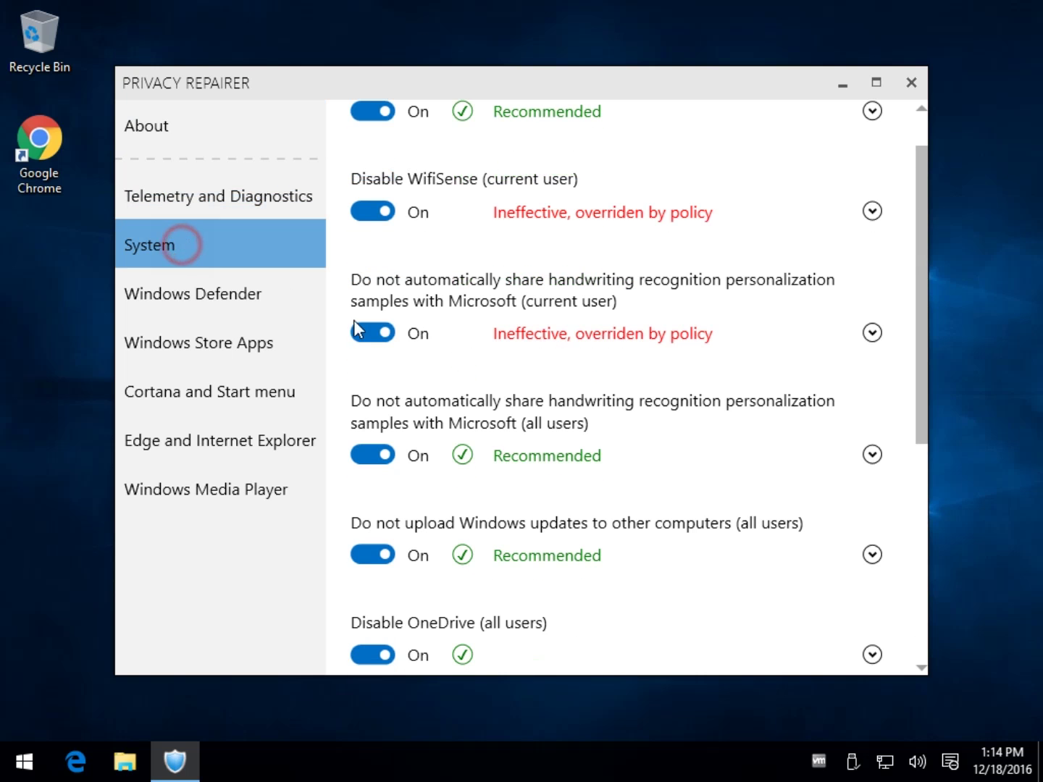
pyautogui.scroll(-5, 486, 441)
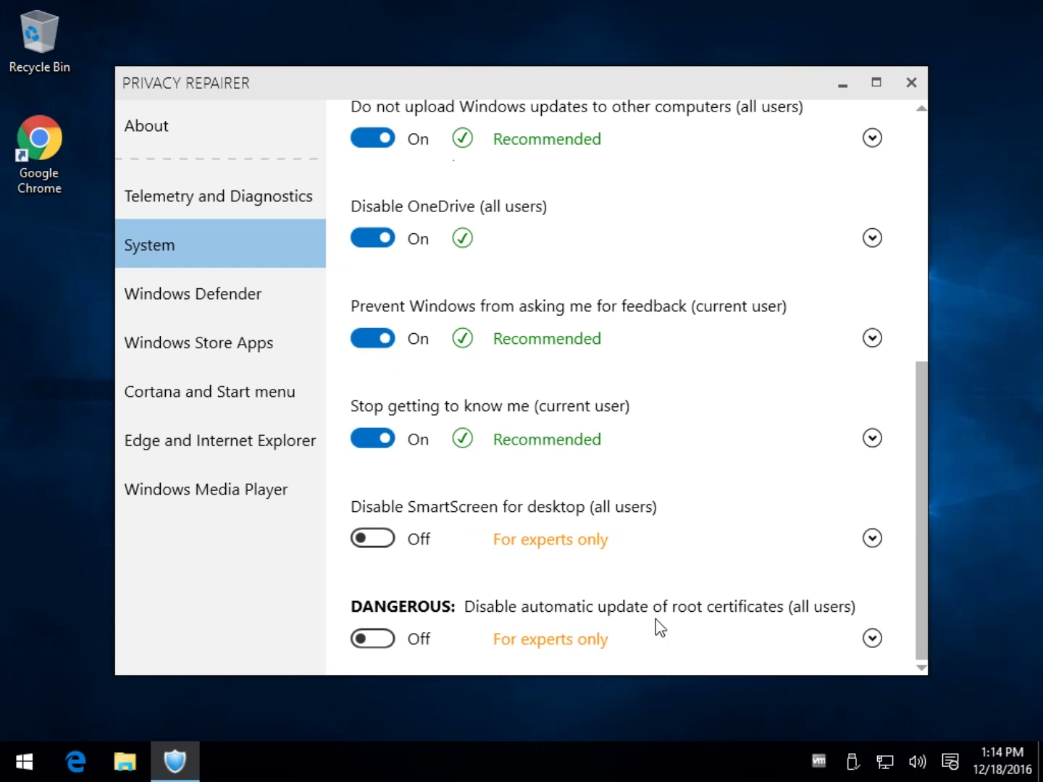
pyautogui.scroll(5, 614, 620)
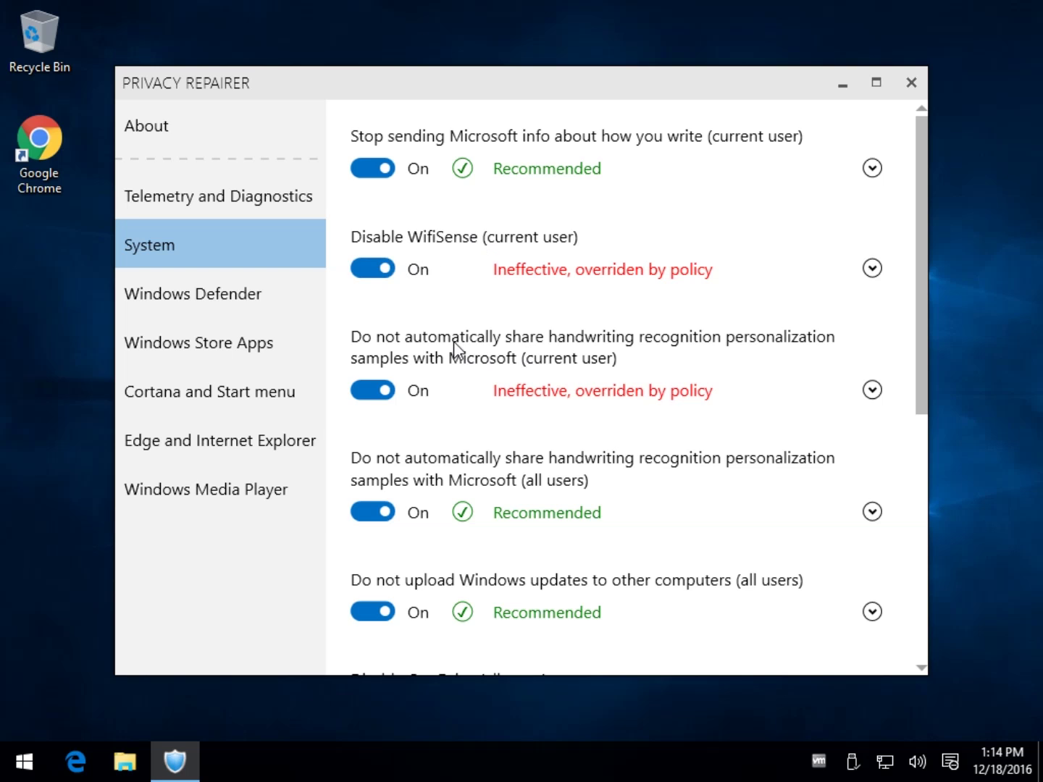
pyautogui.click(226, 294)
pyautogui.click(214, 256)
# Check the Windows Defender settings, then start browsing the Windows Store Apps options
pyautogui.click(222, 292)
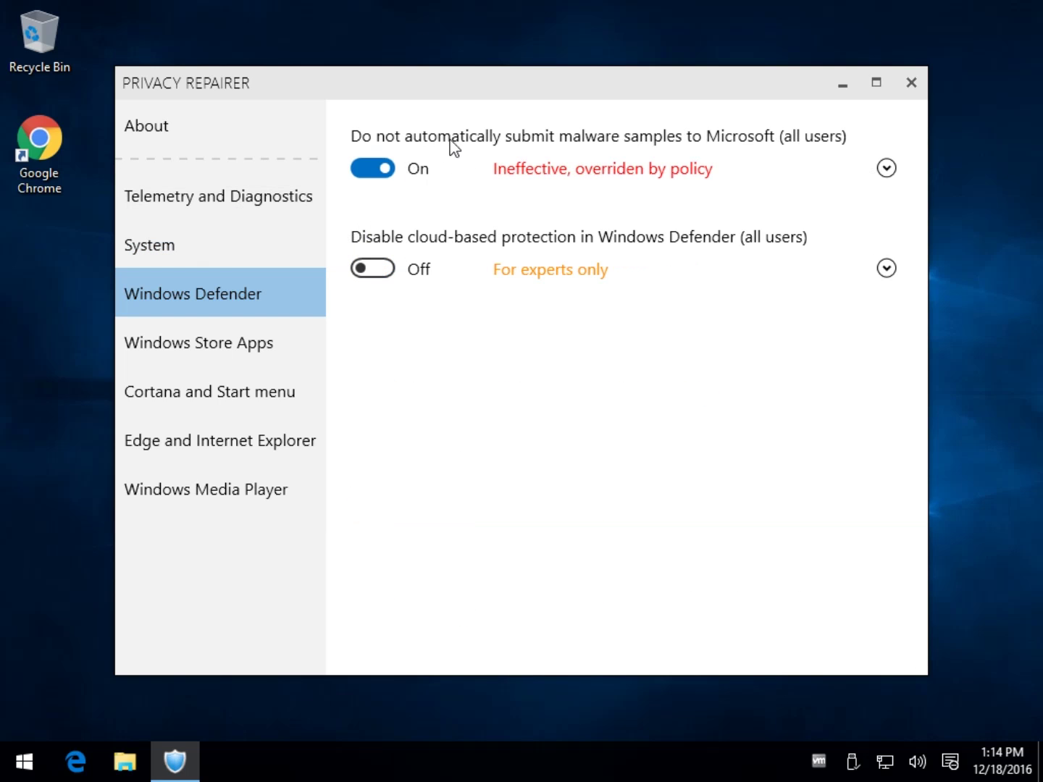
pyautogui.click(223, 362)
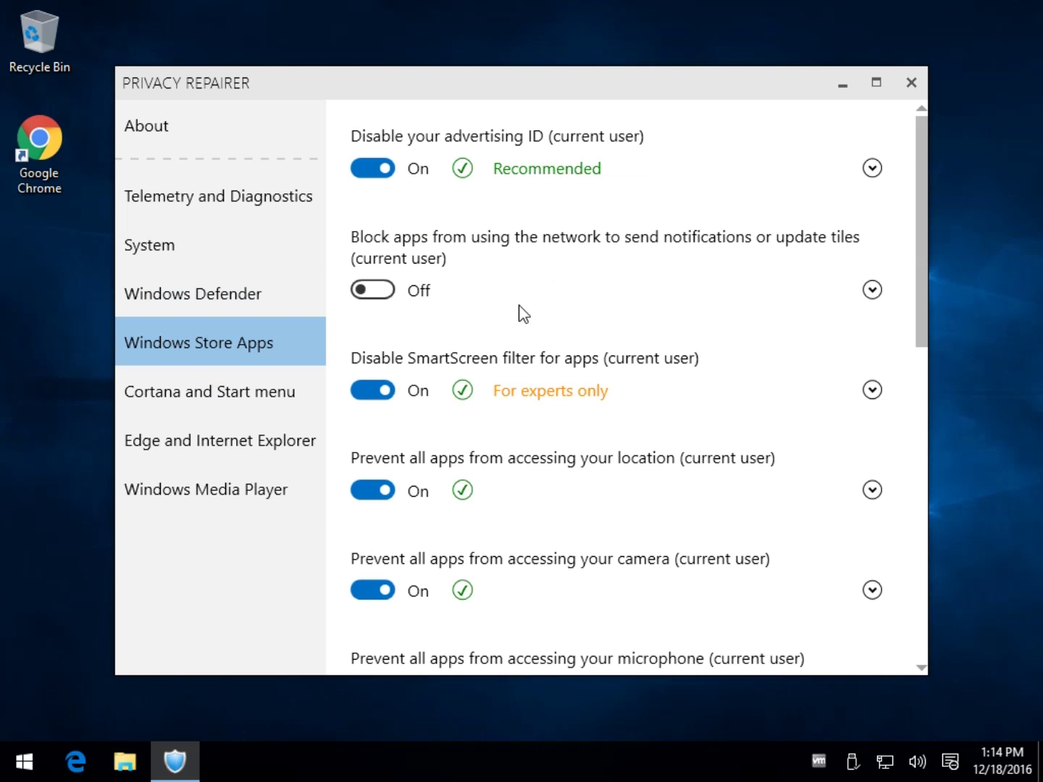
pyautogui.scroll(-8, 517, 313)
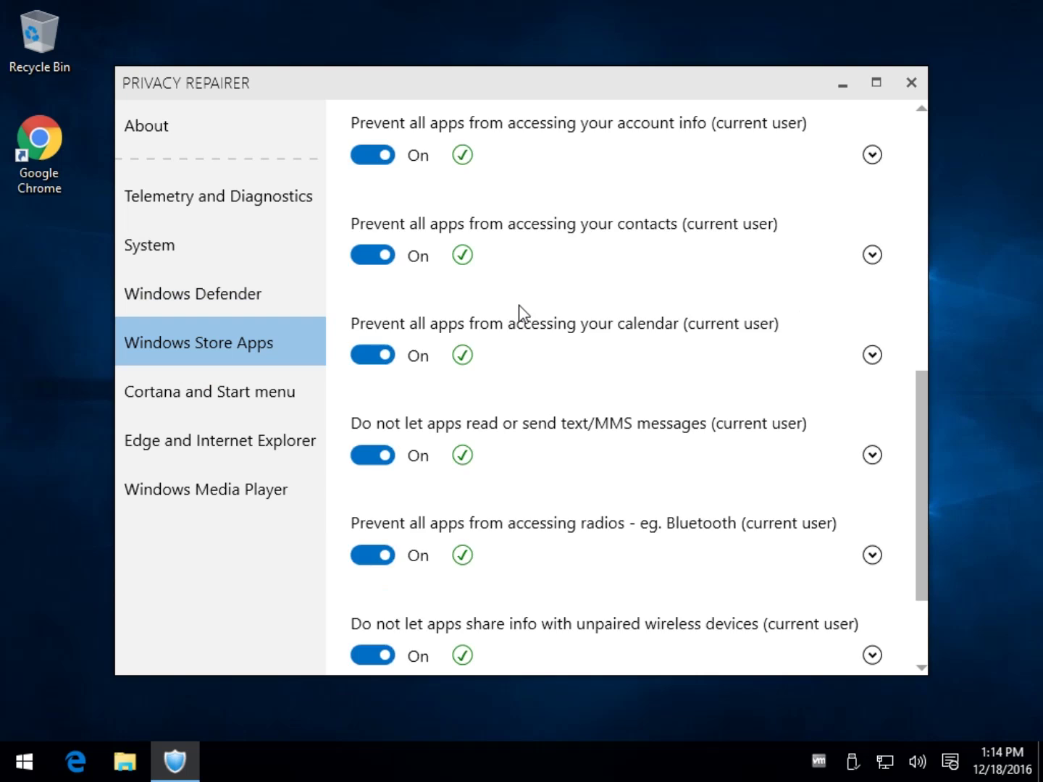
pyautogui.scroll(-2, 519, 313)
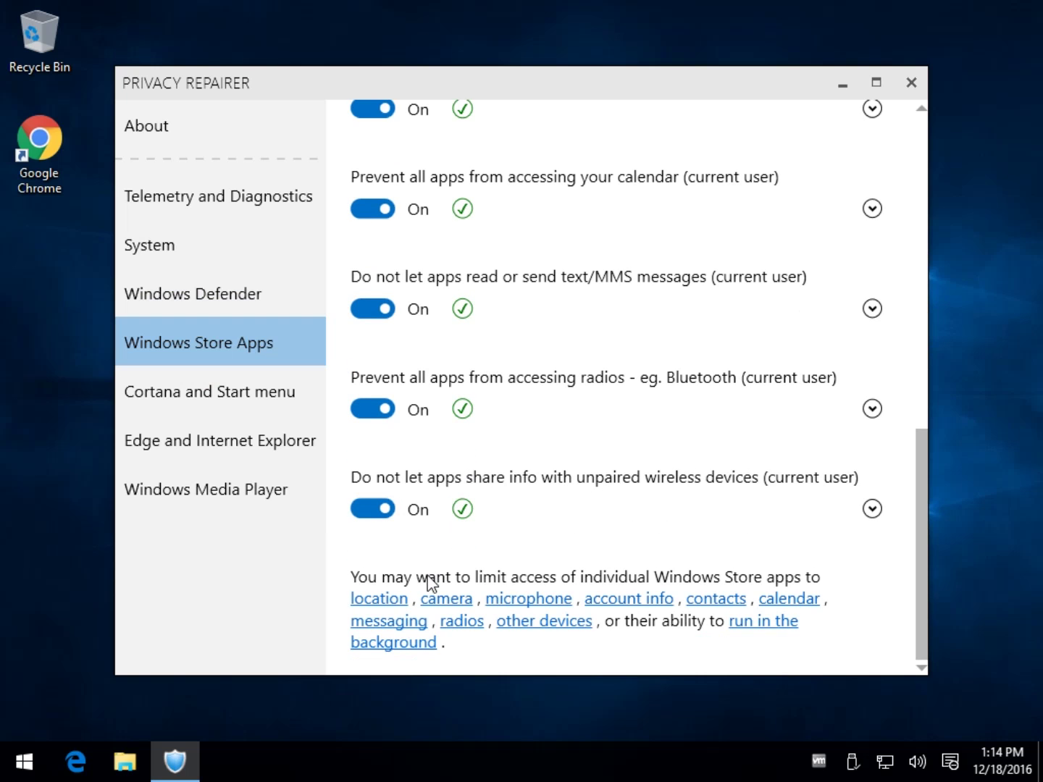
pyautogui.scroll(10, 630, 525)
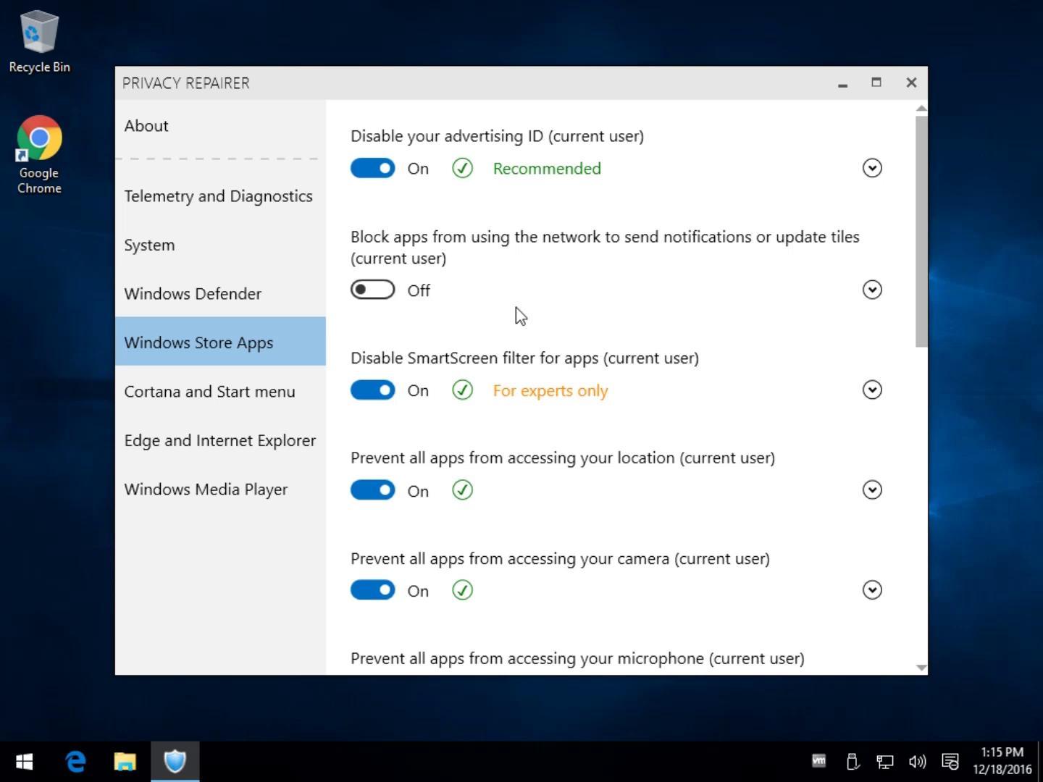
# Review the remaining Windows Store Apps options without changes, then show Cortana and Start menu
pyautogui.scroll(-1, 516, 307)
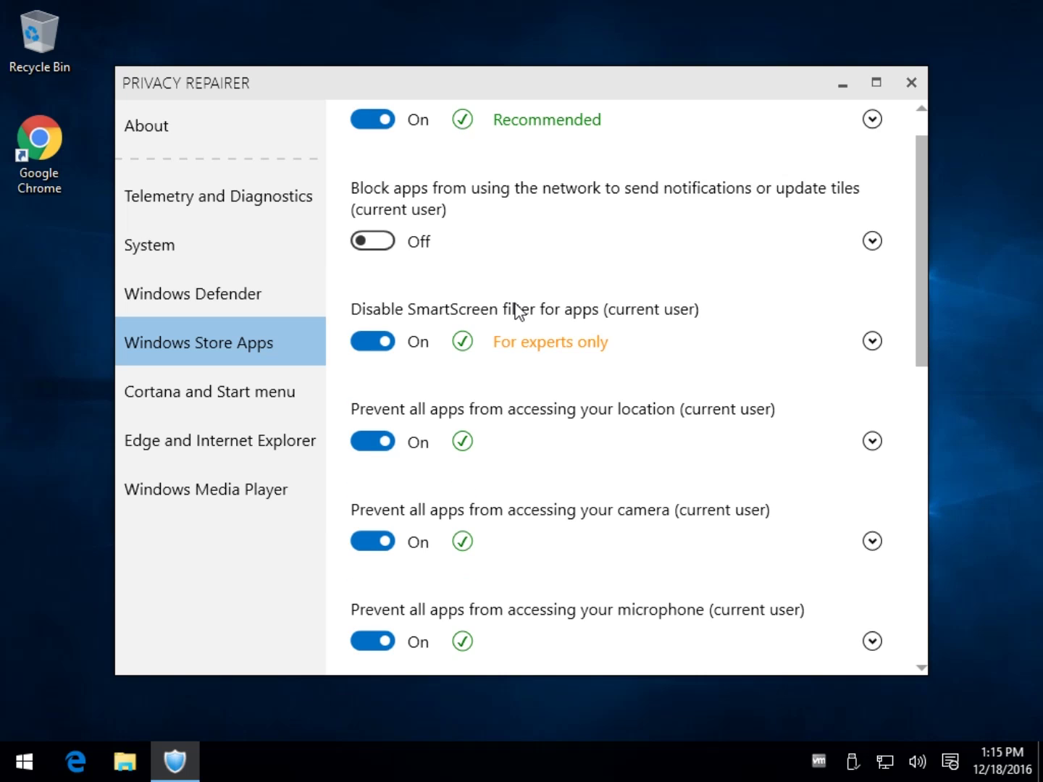
pyautogui.scroll(-5, 516, 307)
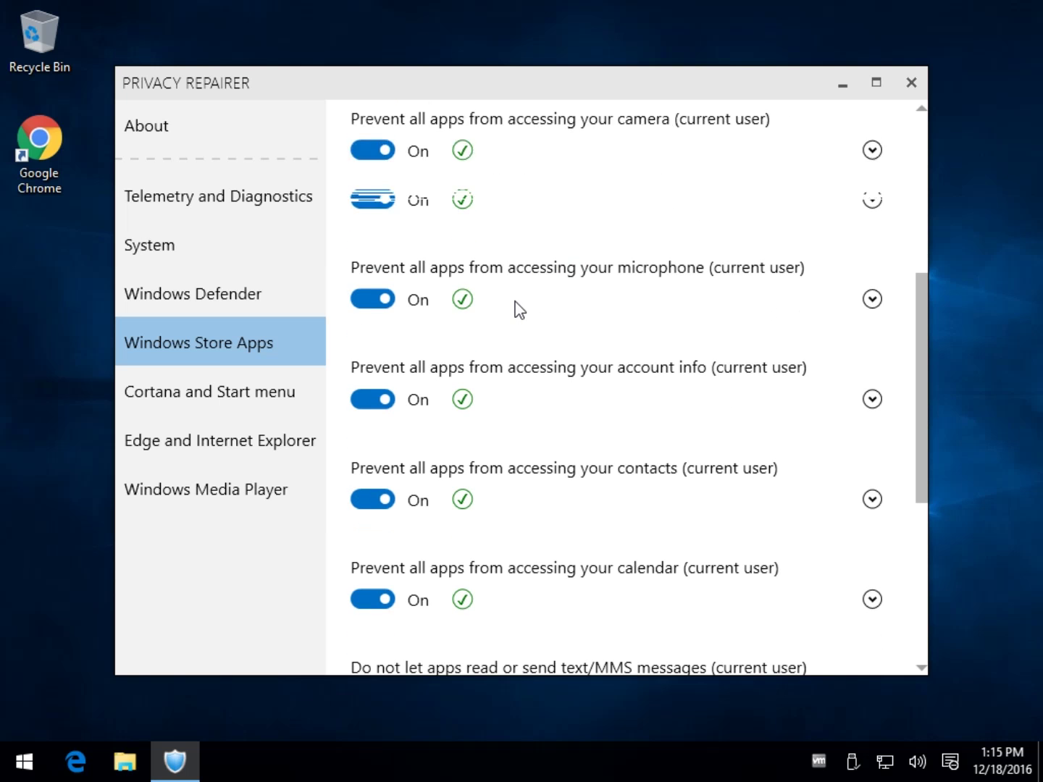
pyautogui.scroll(-2, 518, 309)
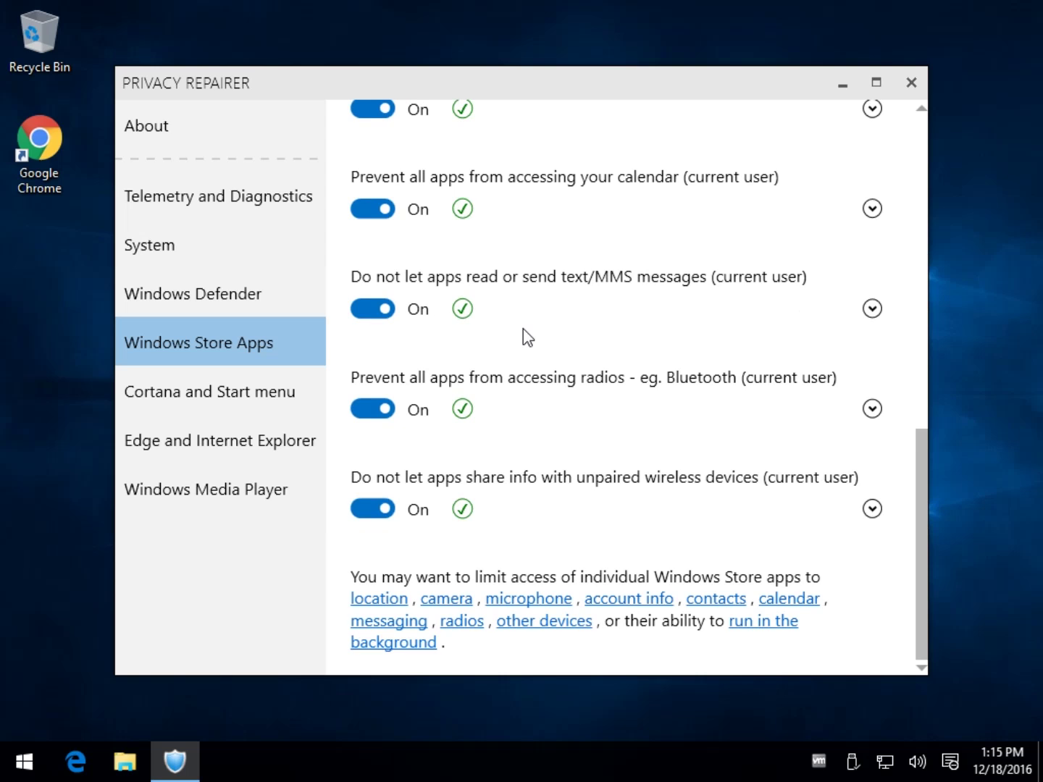
pyautogui.scroll(3, 523, 329)
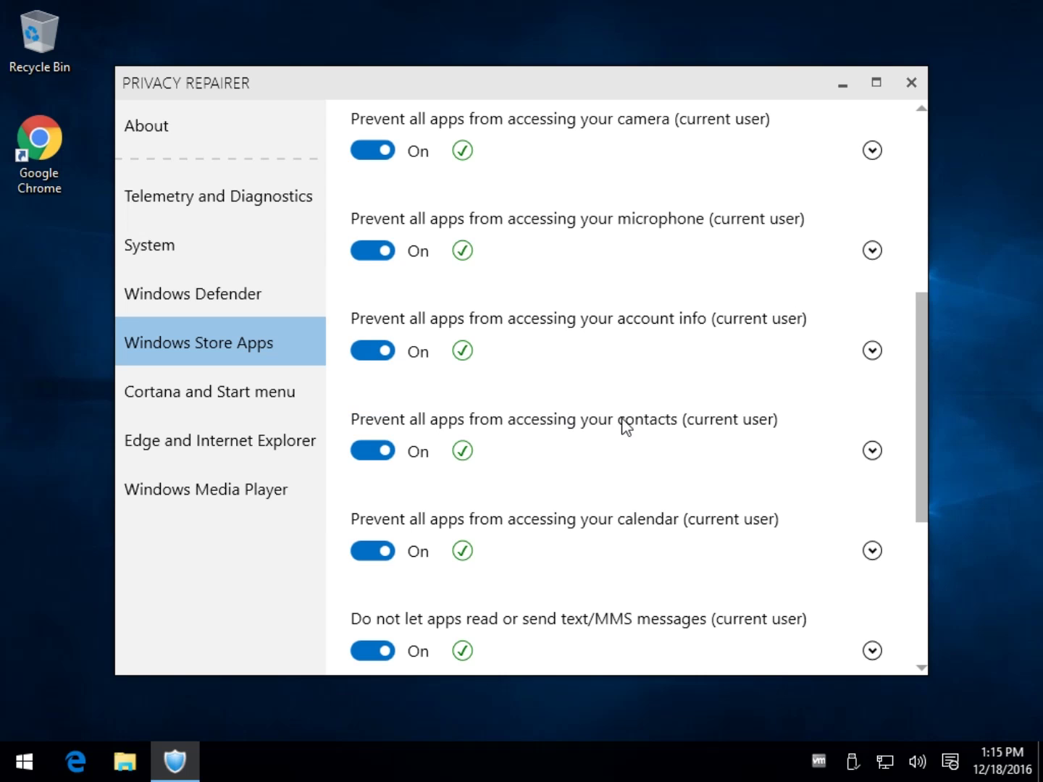
pyautogui.scroll(-1, 626, 426)
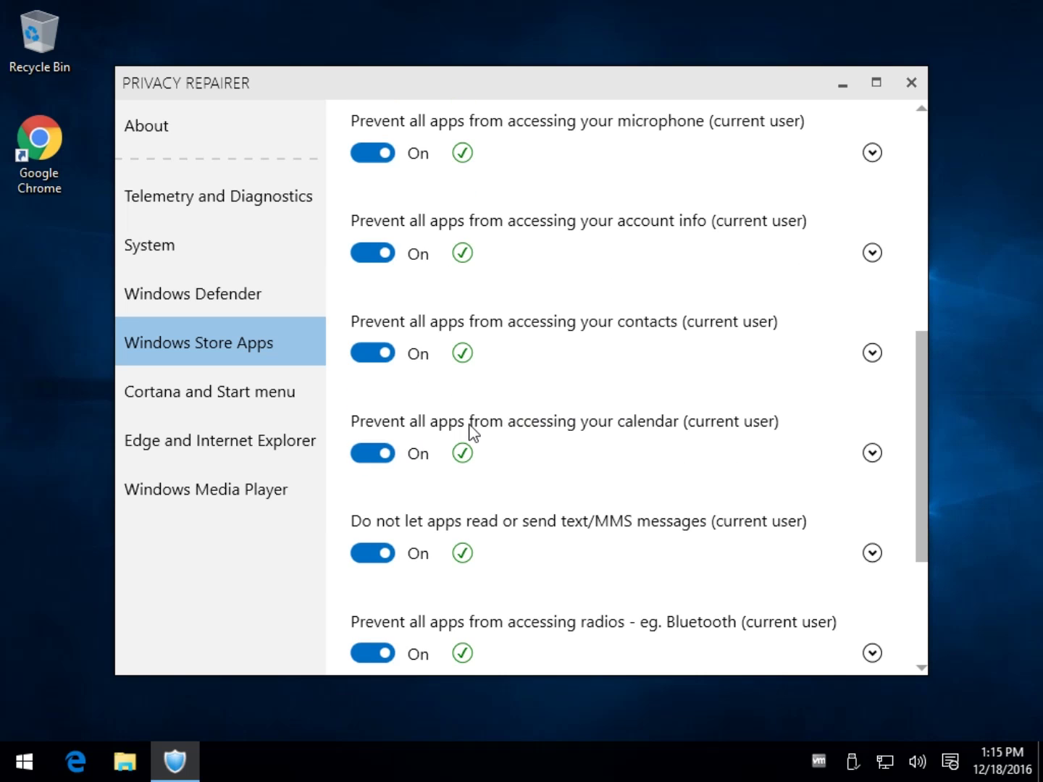
pyautogui.scroll(2, 616, 355)
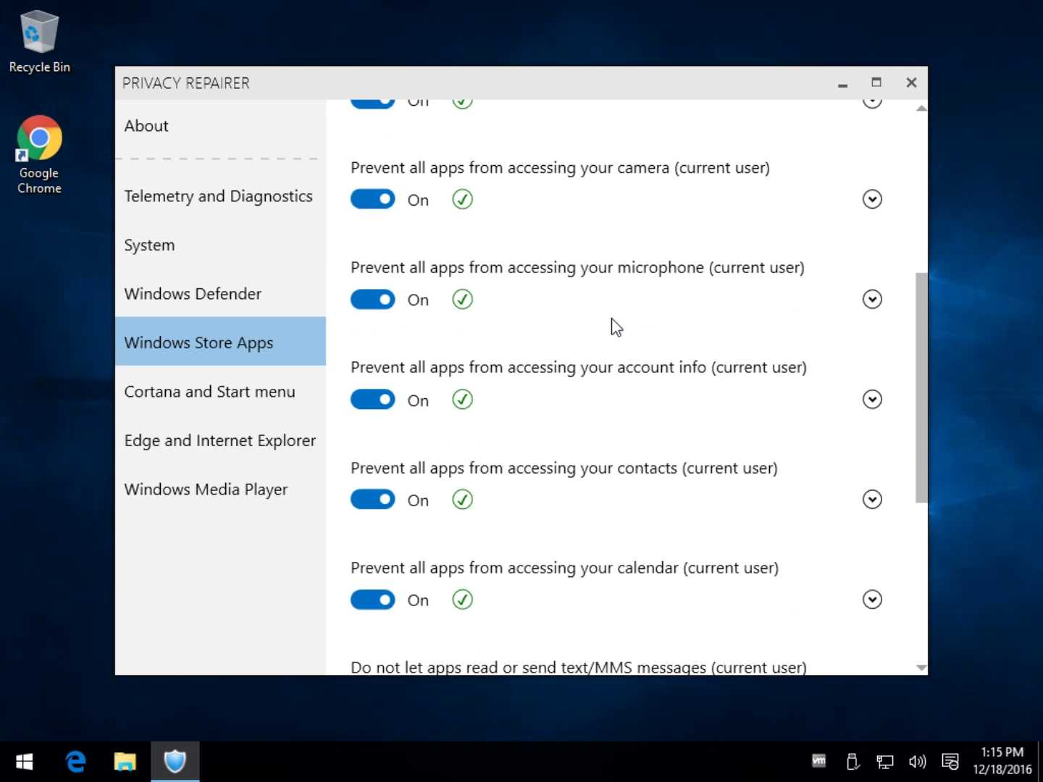
pyautogui.scroll(2, 511, 268)
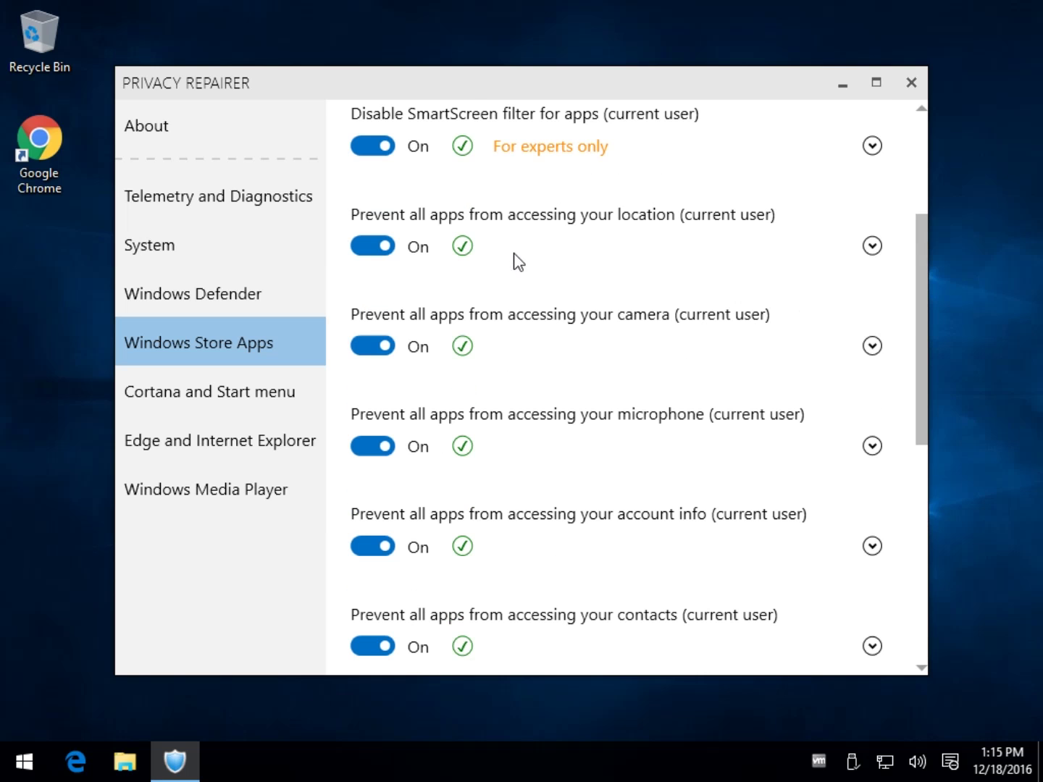
pyautogui.click(384, 349)
pyautogui.scroll(2, 407, 341)
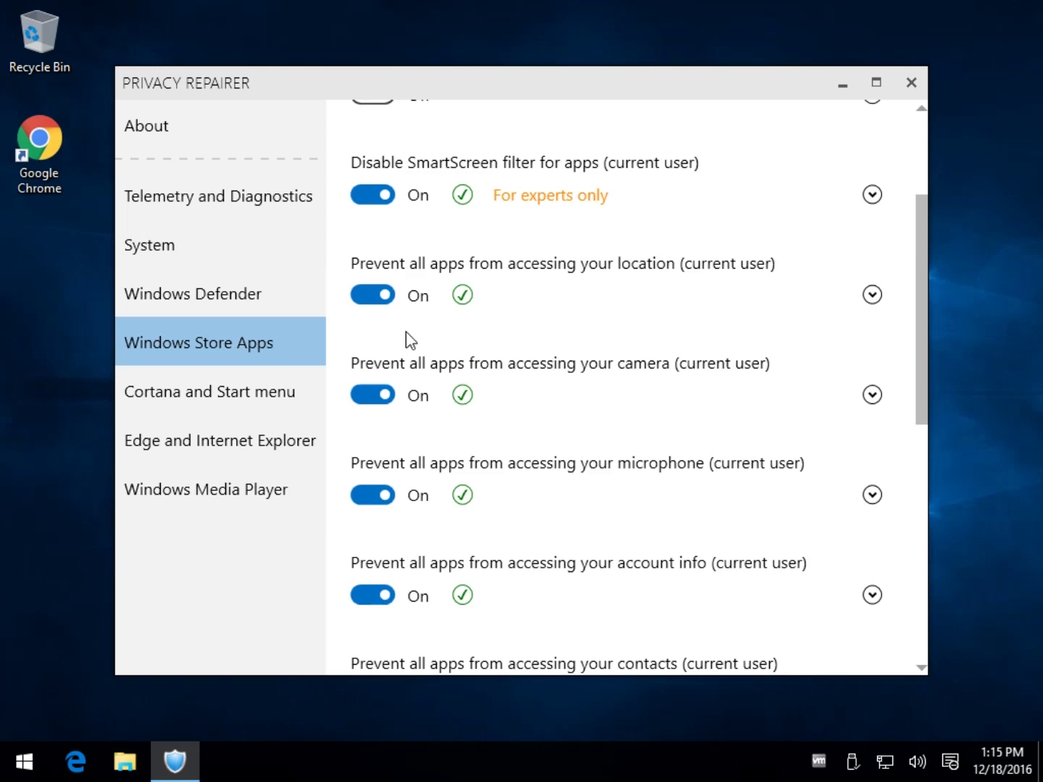
pyautogui.scroll(3, 411, 330)
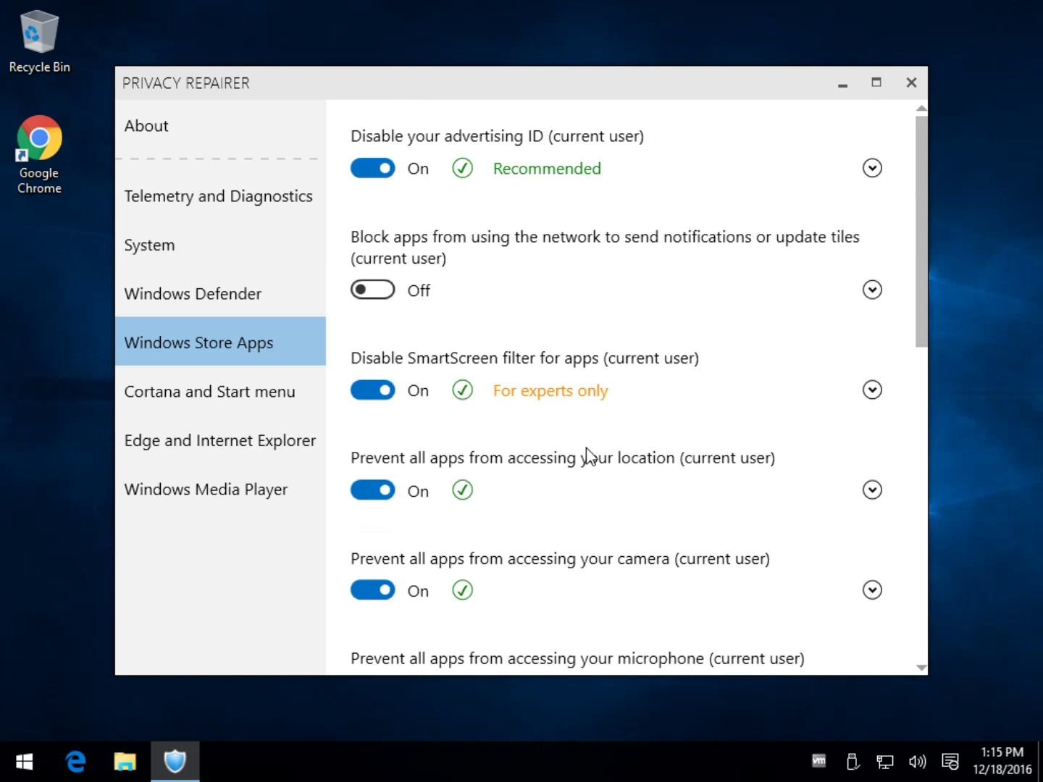
pyautogui.scroll(-3, 601, 482)
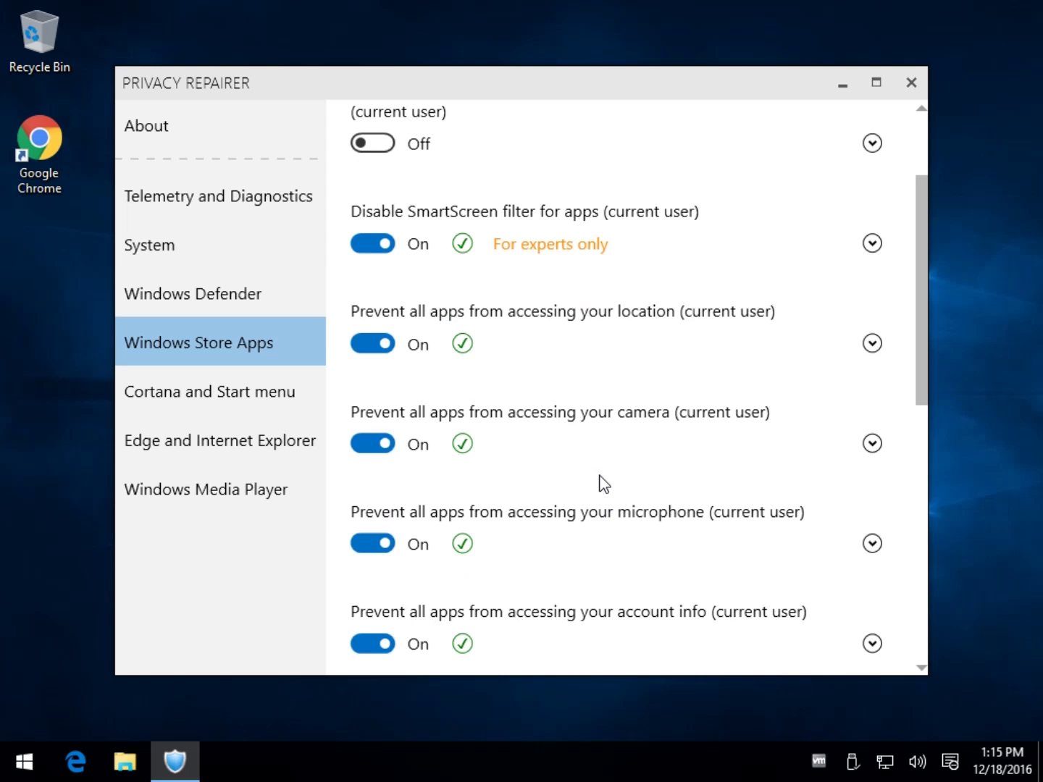
pyautogui.click(219, 381)
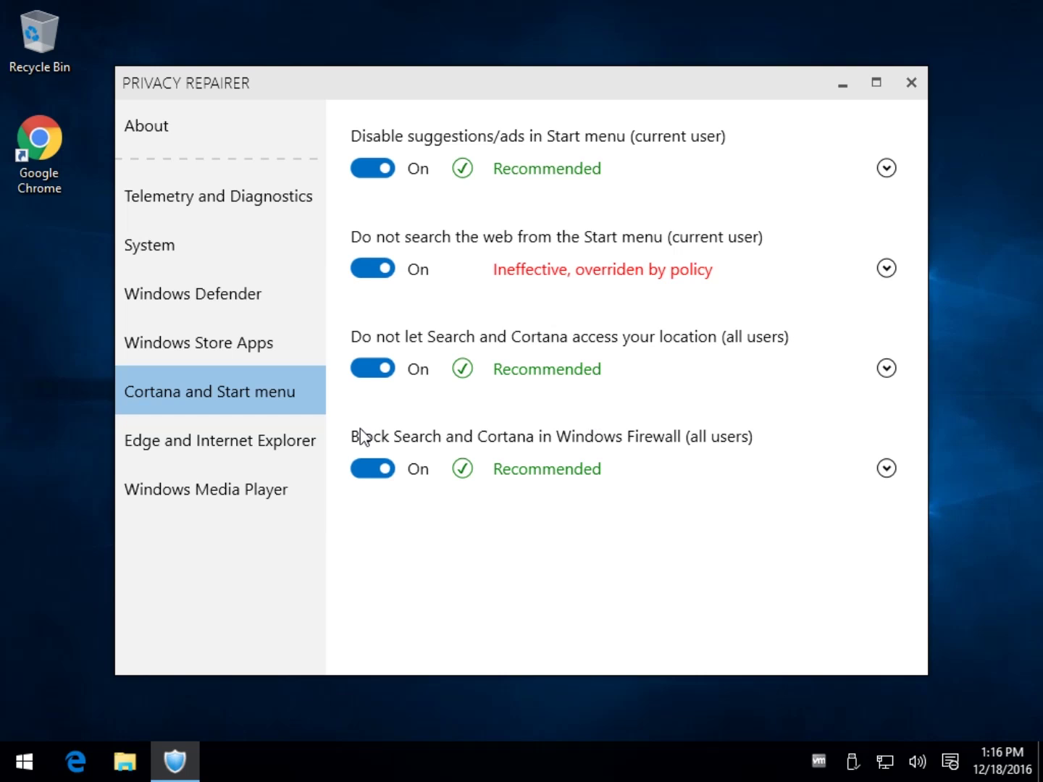
# Review Edge and Internet Explorer options unchanged, then show the Windows Media Player settings
pyautogui.click(230, 454)
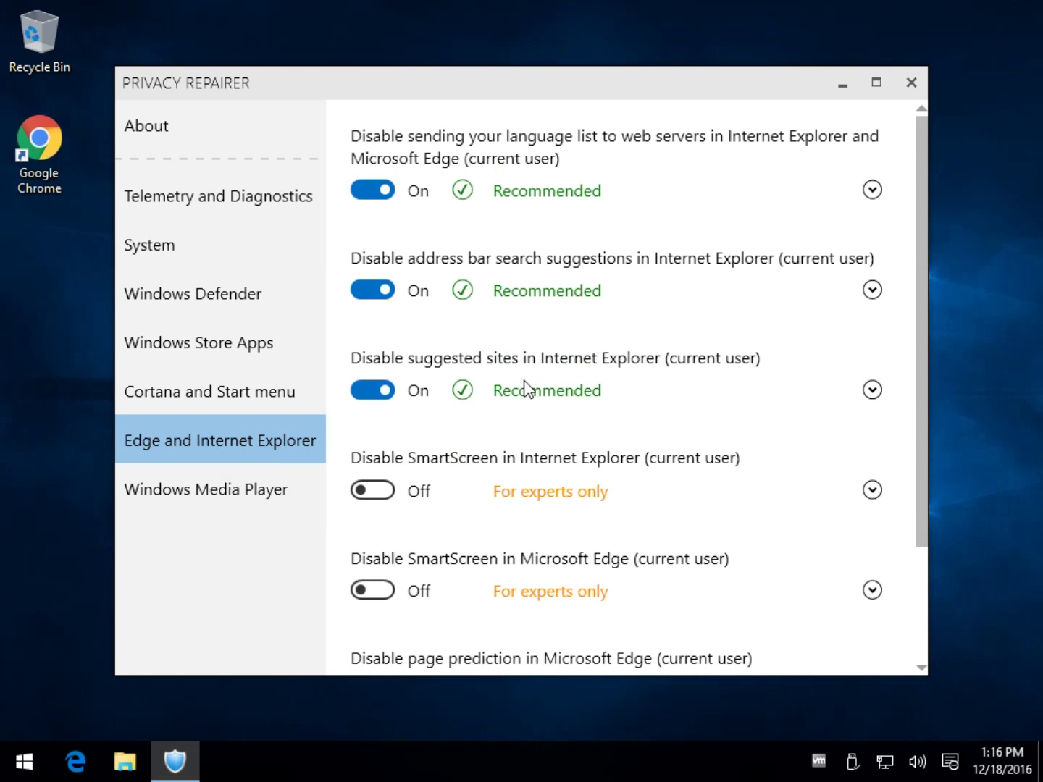
pyautogui.scroll(-2, 525, 391)
pyautogui.scroll(2, 525, 391)
pyautogui.click(251, 500)
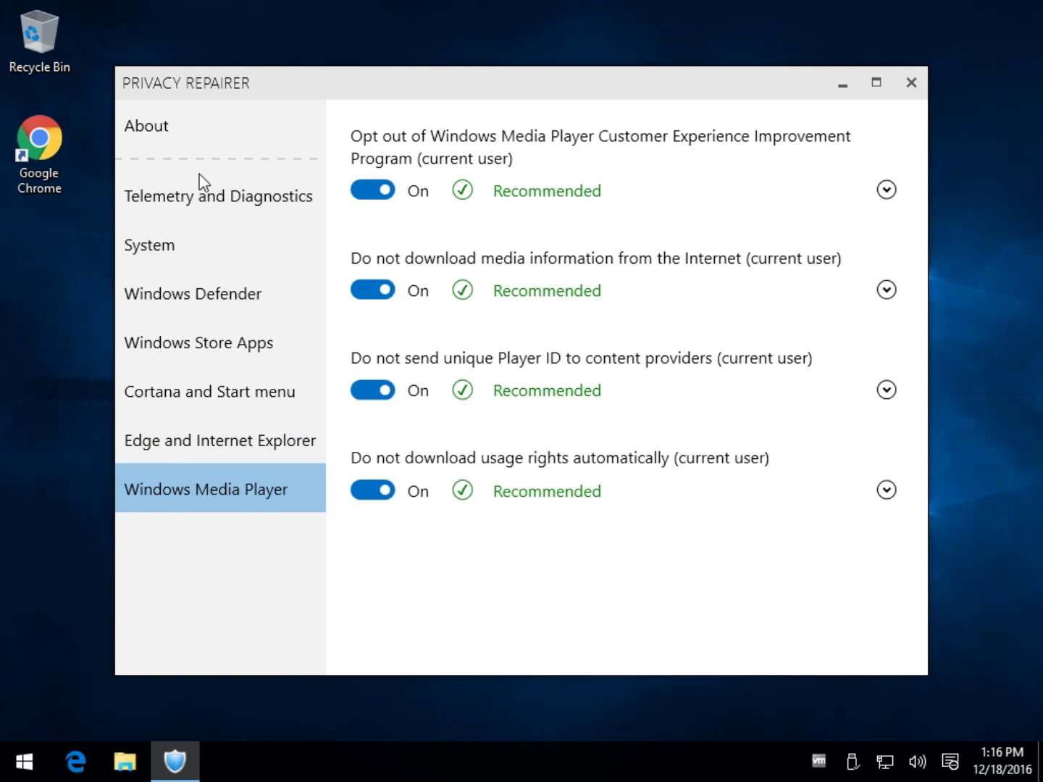
pyautogui.click(154, 127)
pyautogui.click(191, 481)
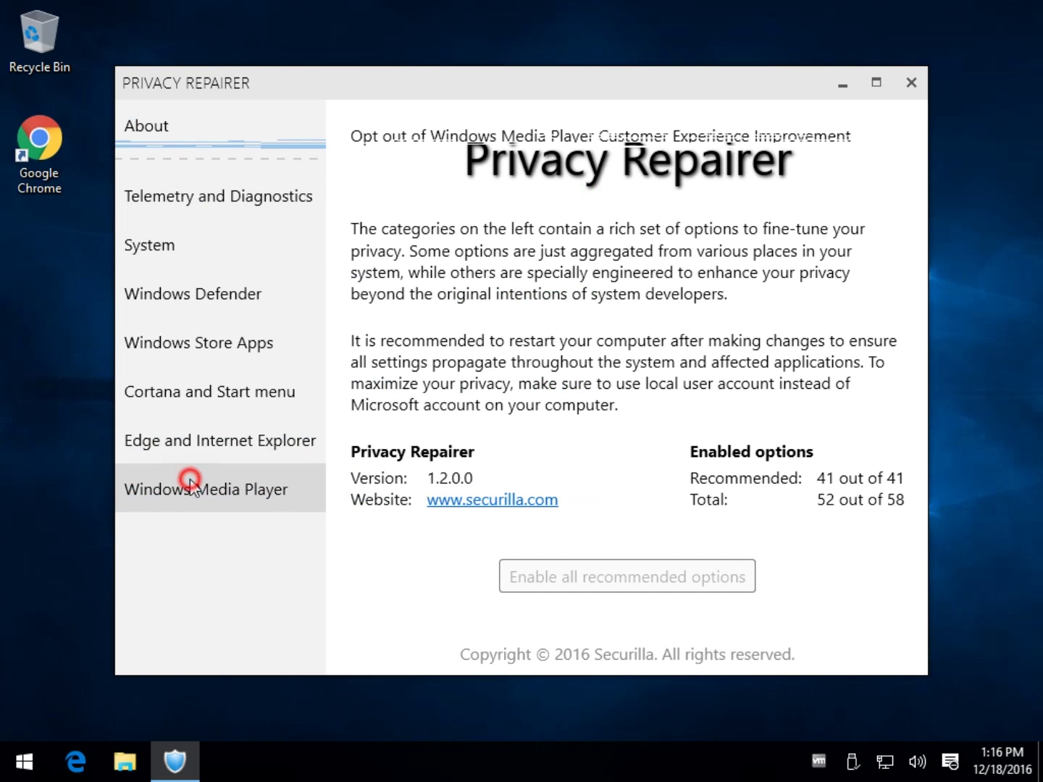
# Check the About counts (41 of 41 recommended, 52 of 58 total) after a Telemetry glance
pyautogui.click(179, 126)
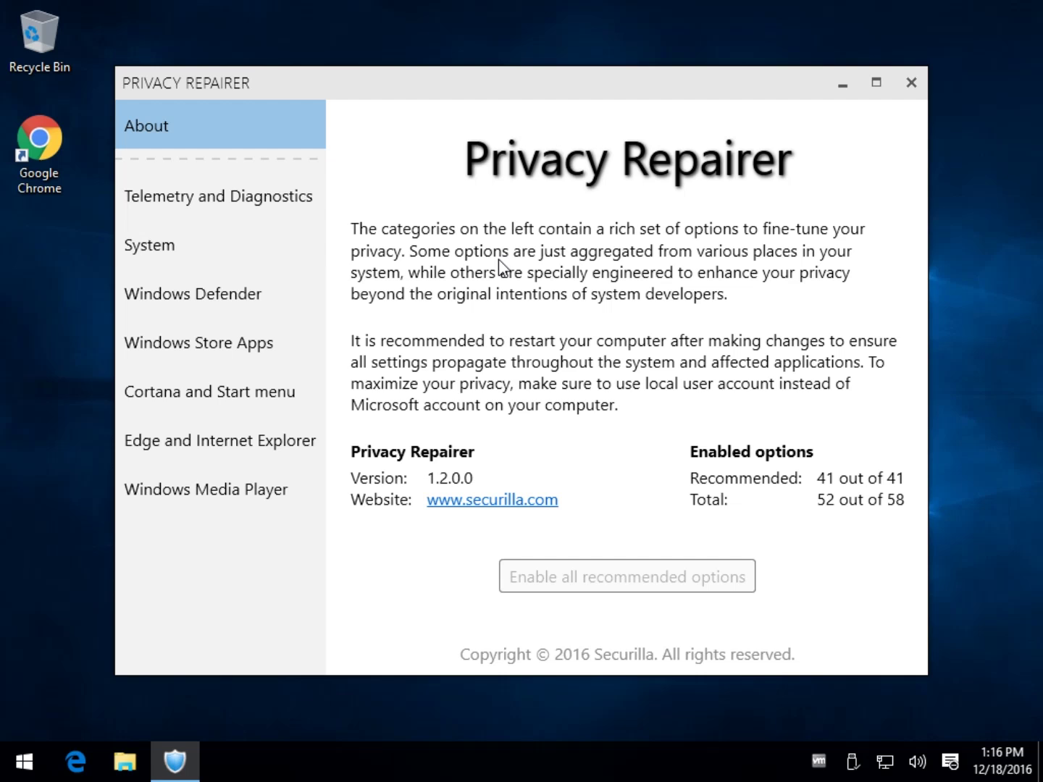
pyautogui.click(268, 196)
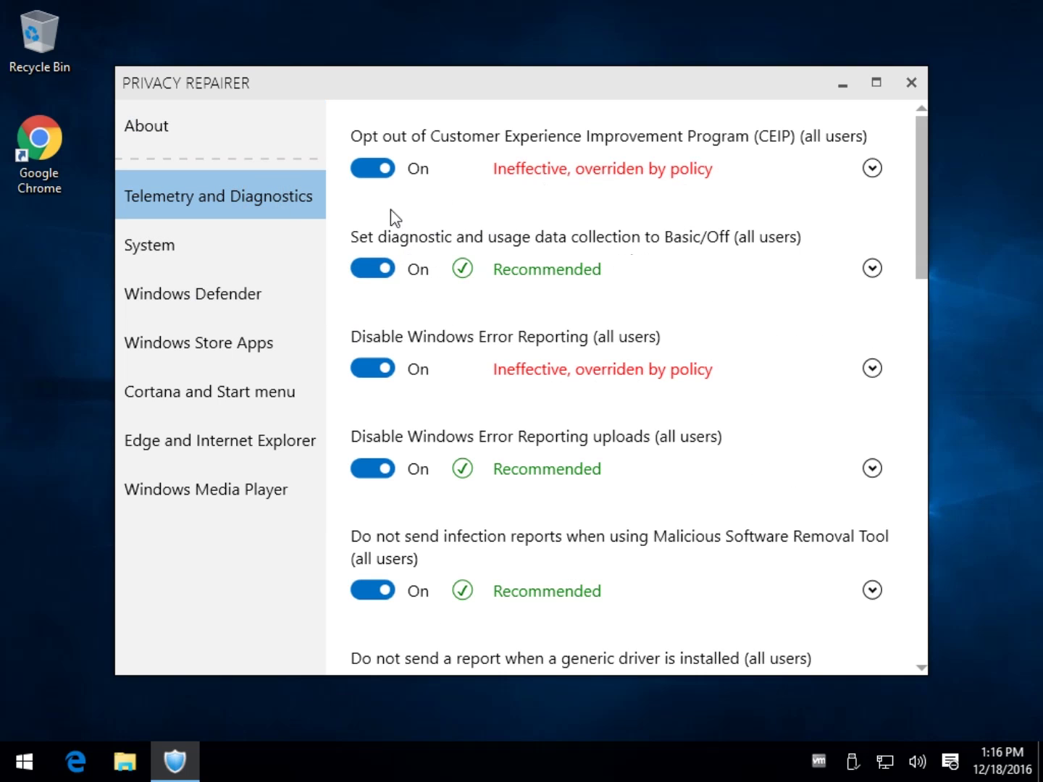
pyautogui.click(196, 129)
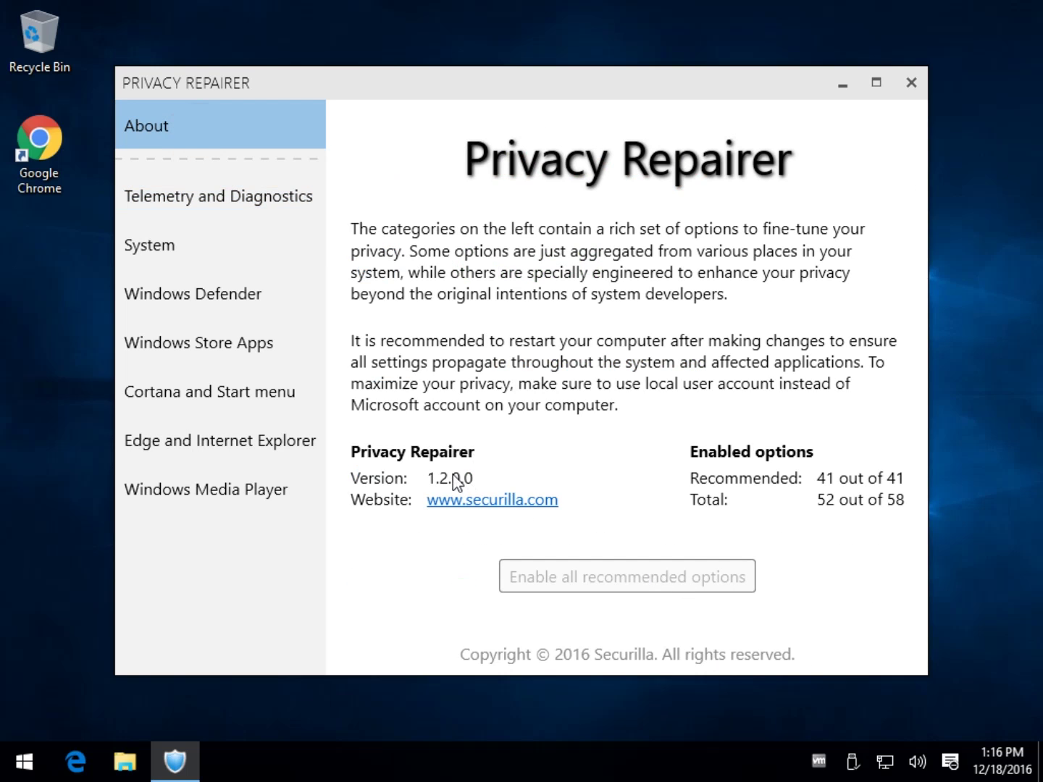
# In Telemetry and Diagnostics, turn off the CEIP opt-out and Disable Windows Error Reporting
pyautogui.click(250, 212)
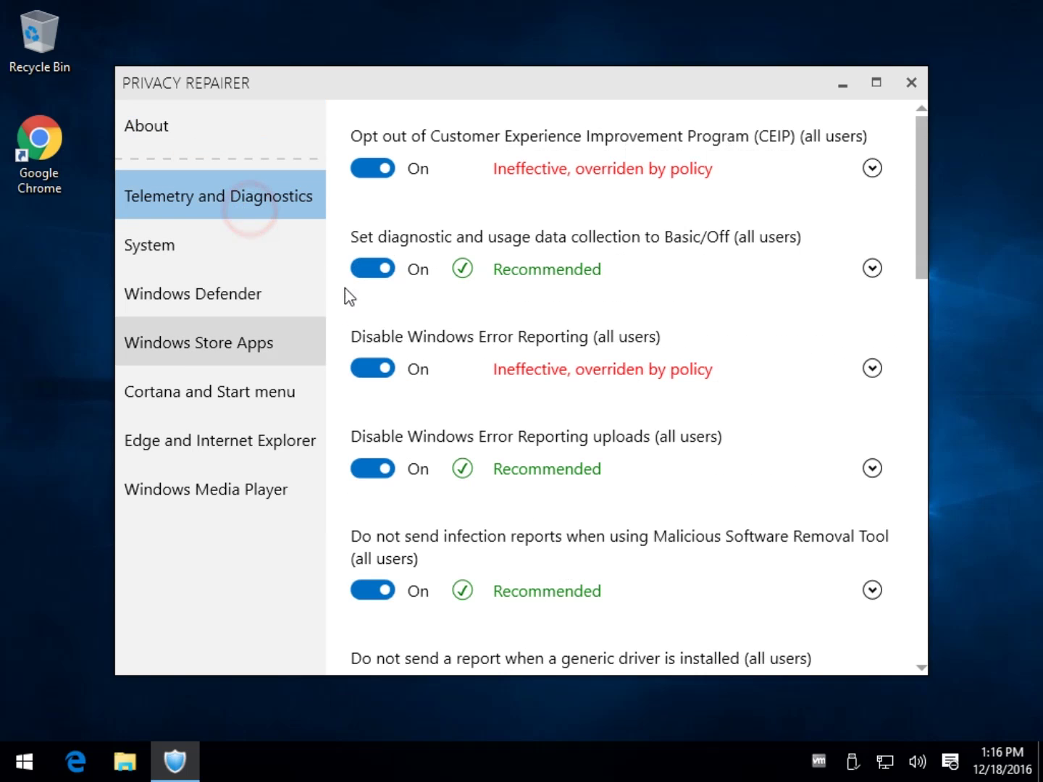
pyautogui.click(384, 168)
pyautogui.click(379, 370)
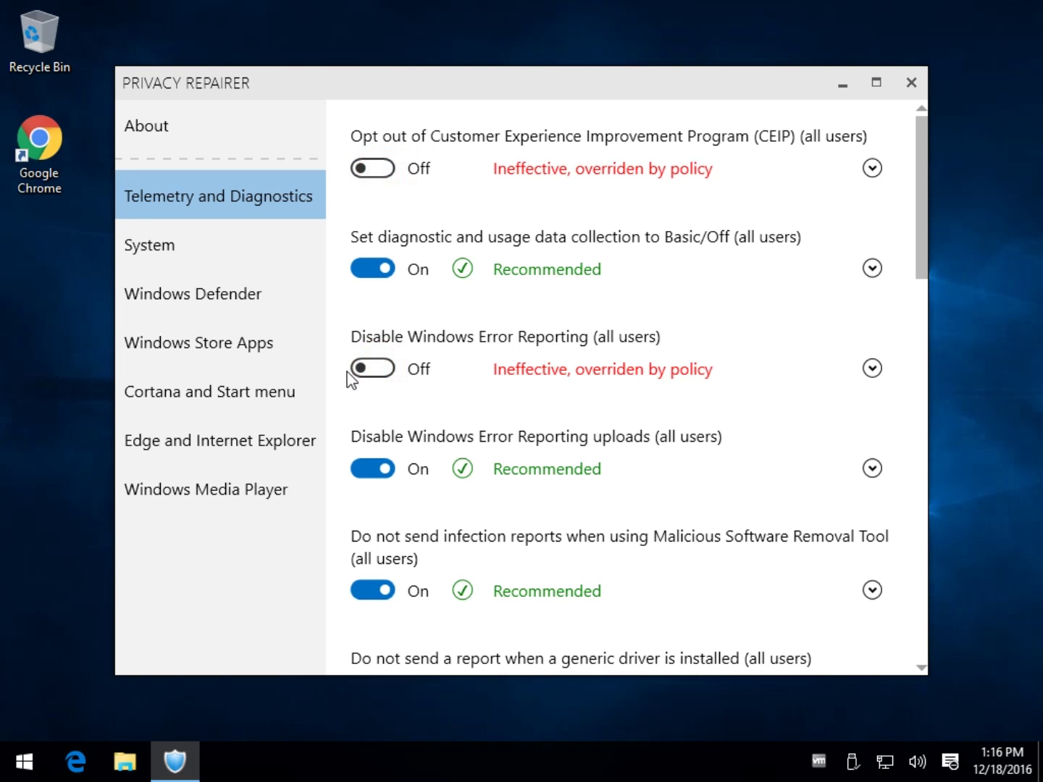
pyautogui.scroll(-8, 419, 414)
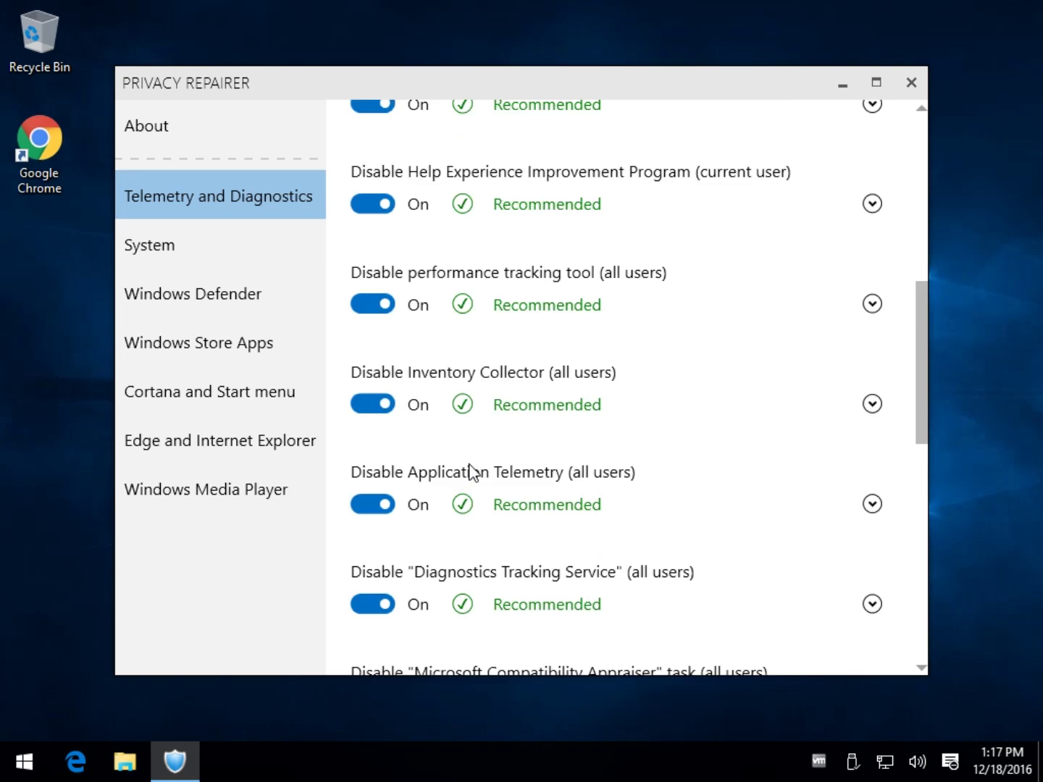
pyautogui.scroll(-9, 471, 473)
# In System, turn off current-user handwriting sample sharing and Disable WifiSense
pyautogui.click(233, 250)
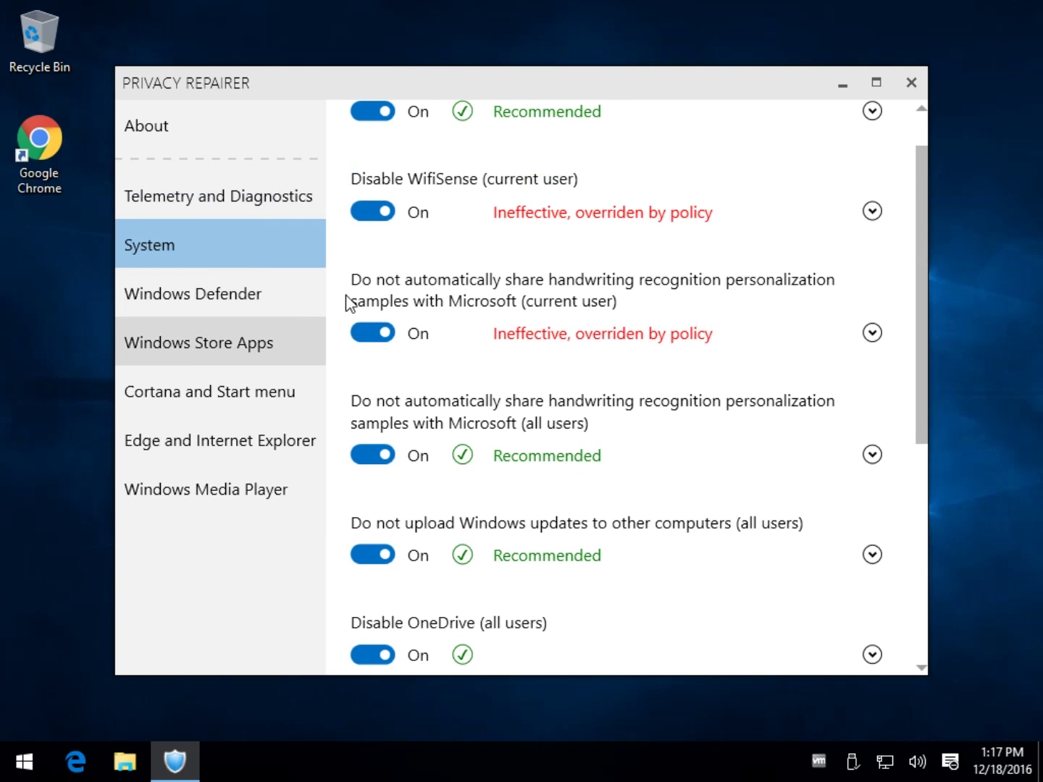
pyautogui.scroll(-2, 665, 433)
pyautogui.click(371, 185)
pyautogui.scroll(1, 427, 391)
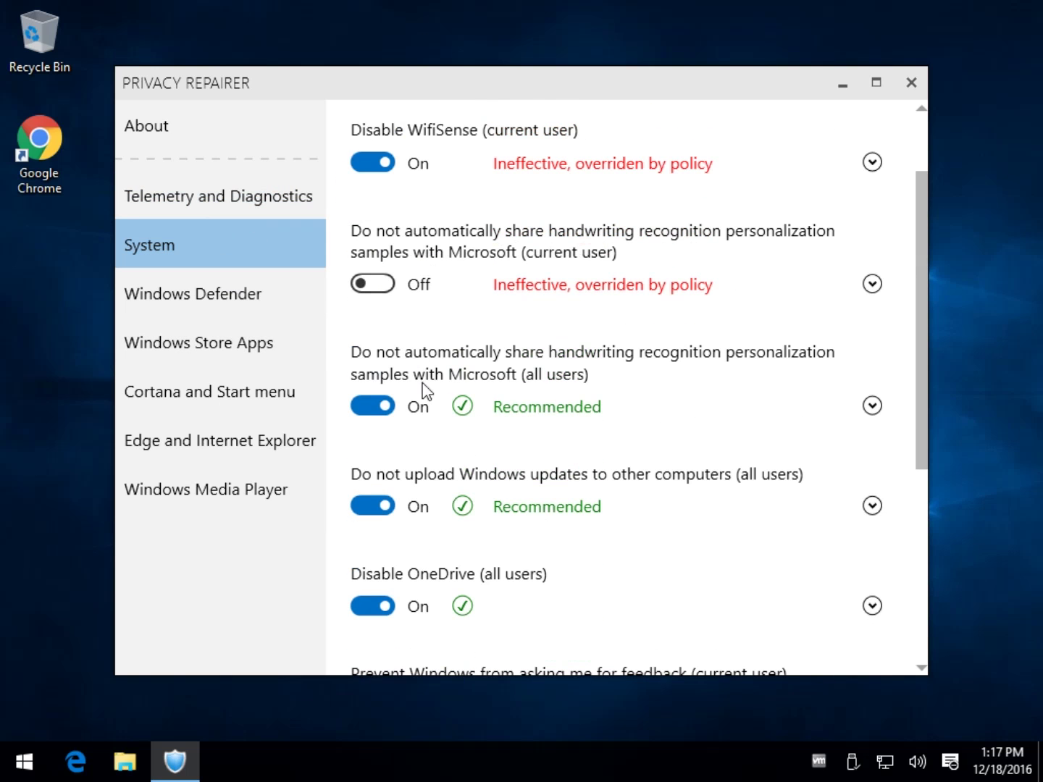
pyautogui.click(377, 164)
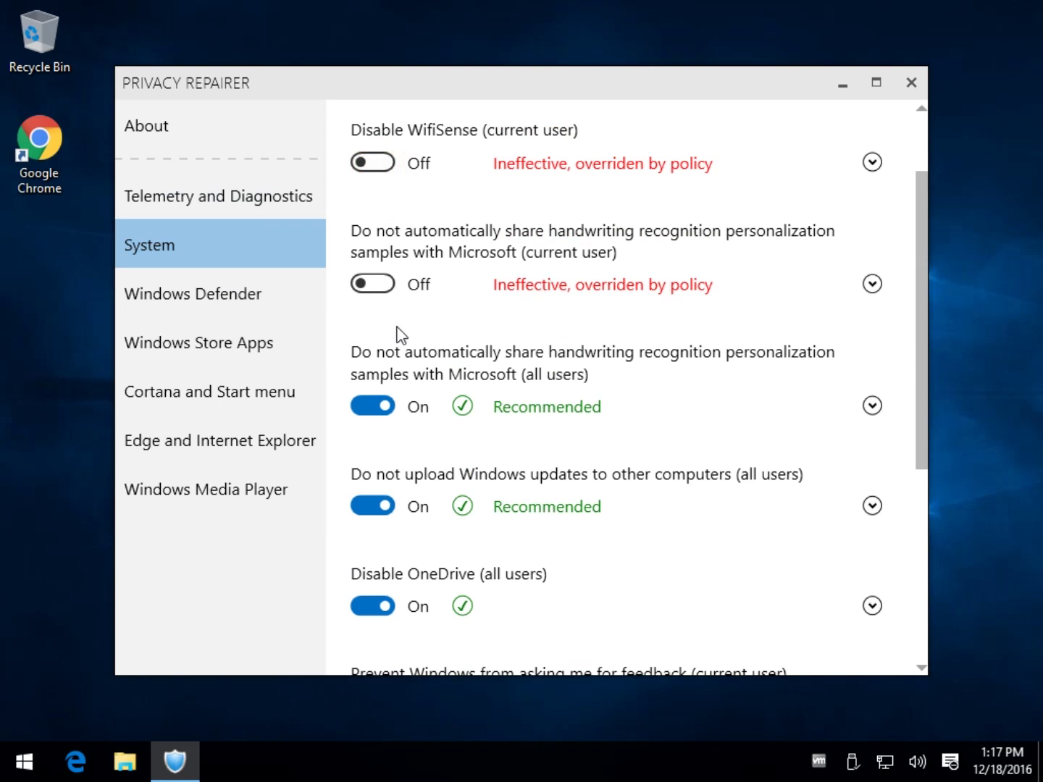
pyautogui.click(243, 486)
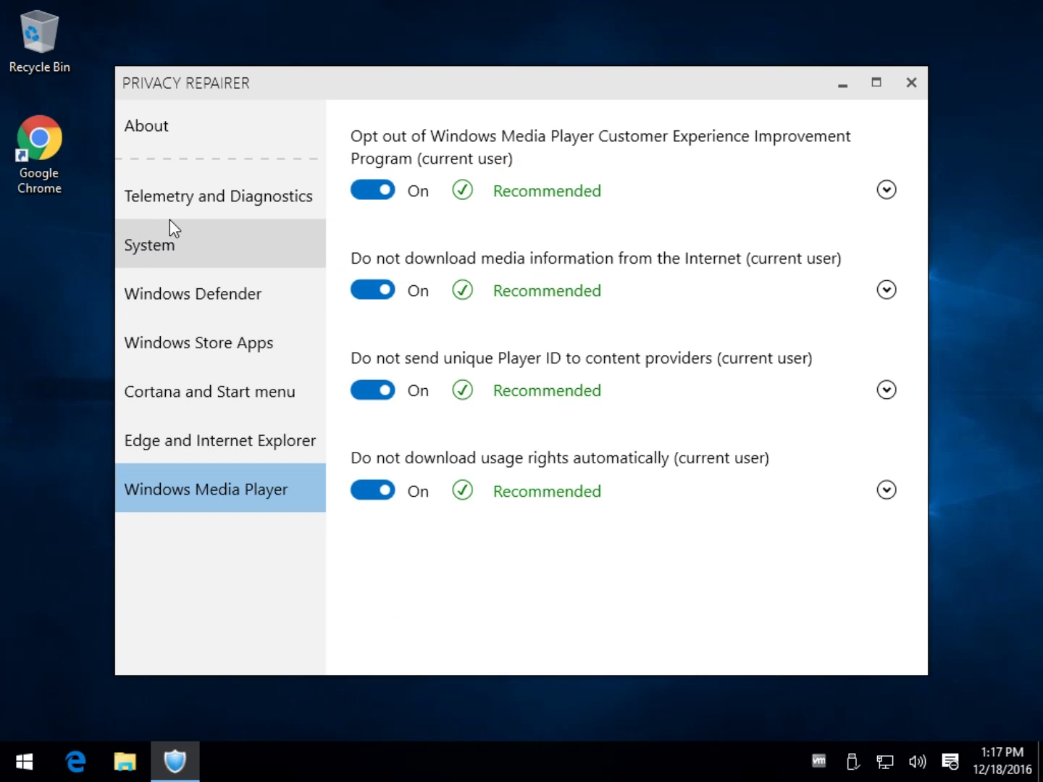
# Show the About overview with the updated counts: 37 of 41 recommended, 48 of 58 total
pyautogui.click(153, 126)
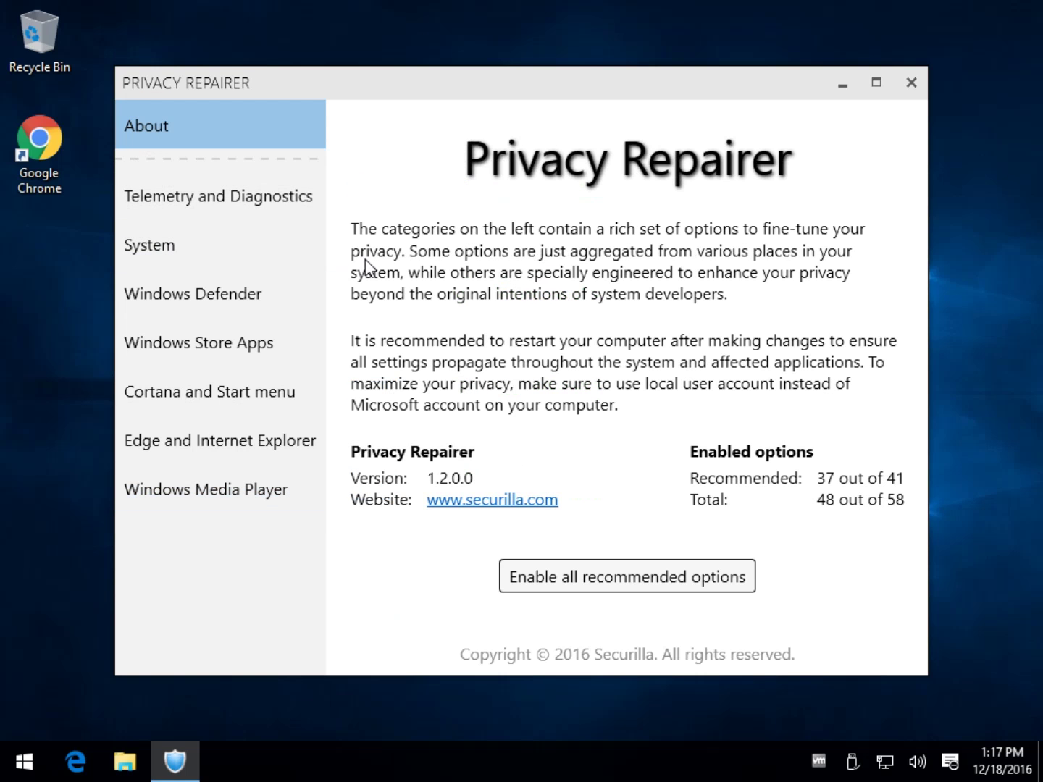